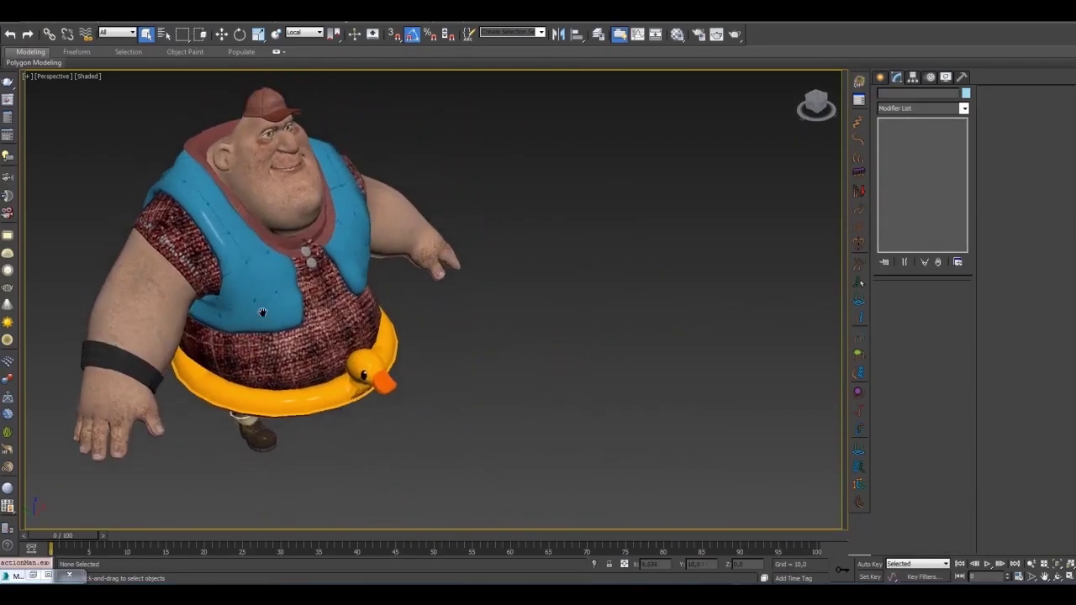
Step: Open Skipper's rig picker, place it beside the character, and pick the right hand control
left_click(508, 34)
left_click_drag(507, 147, 714, 204)
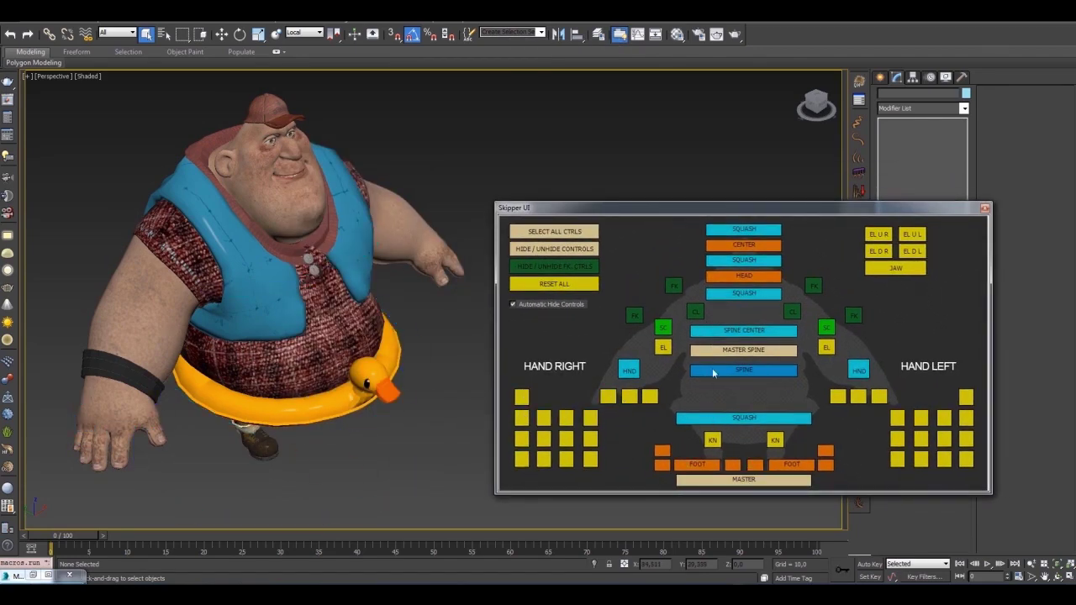
left_click(611, 397)
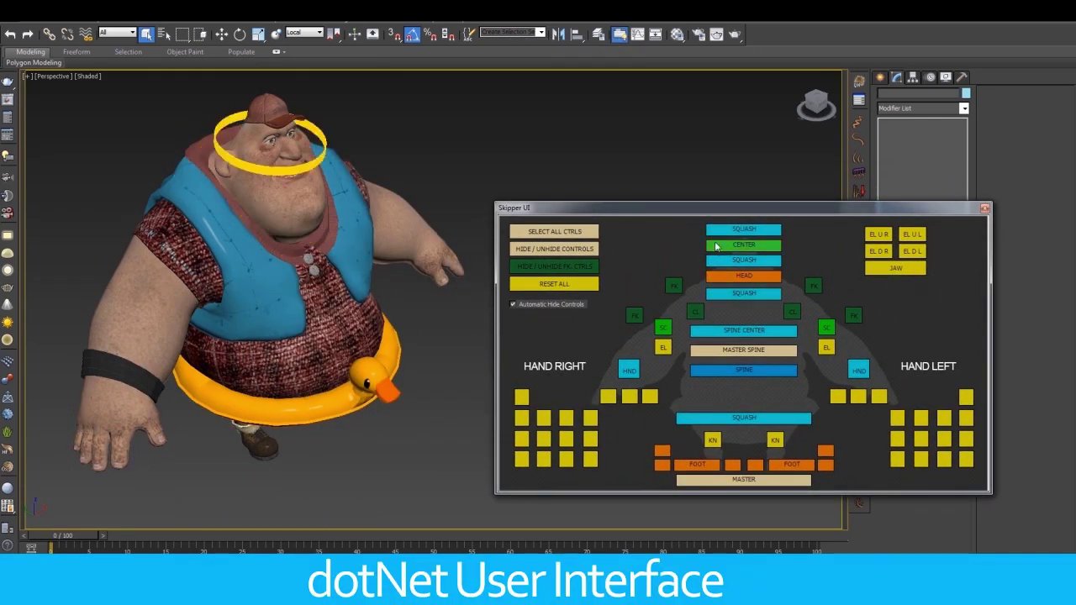
middle_click_drag(368, 444, 252, 387, "alt")
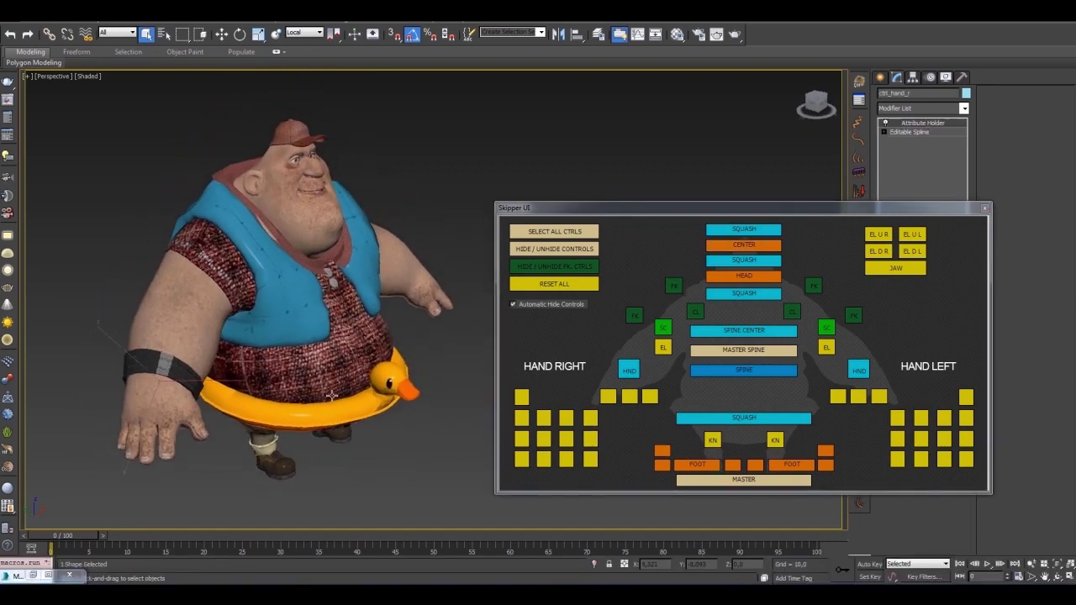
Step: Rotate the right wrist control and the clavicle to lift the right shoulder
left_click(180, 356)
key("e")
left_click_drag(180, 356, 168, 336)
middle_click_drag(168, 336, 311, 210, "alt")
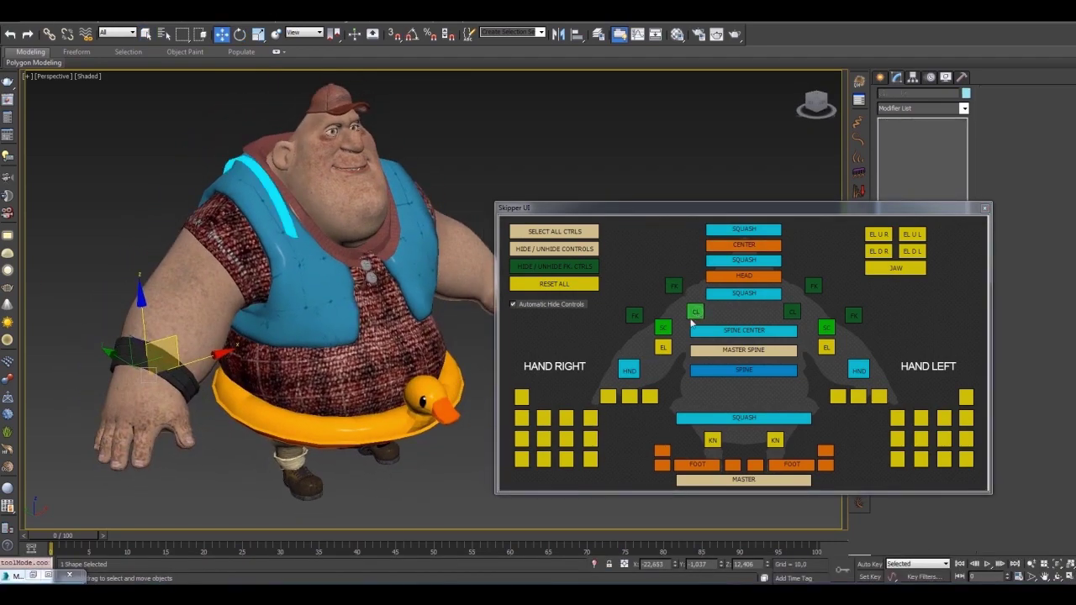
left_click_drag(311, 210, 320, 199)
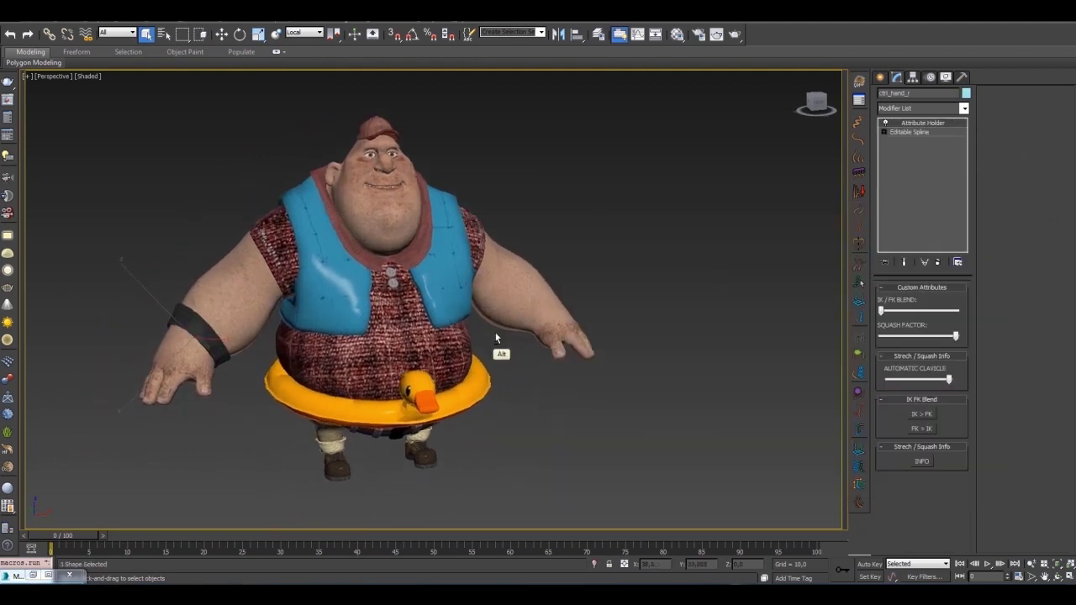
middle_click_drag(521, 353, 582, 352, "alt")
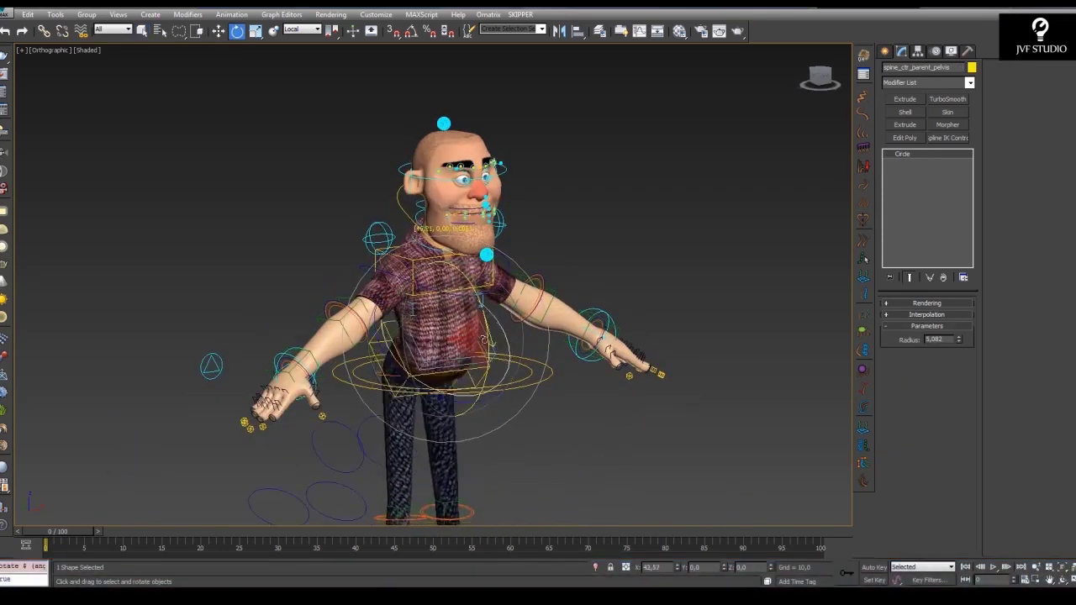
Step: Pull the head control down to squash the body, then release via the belly control for jiggle
left_click(447, 244)
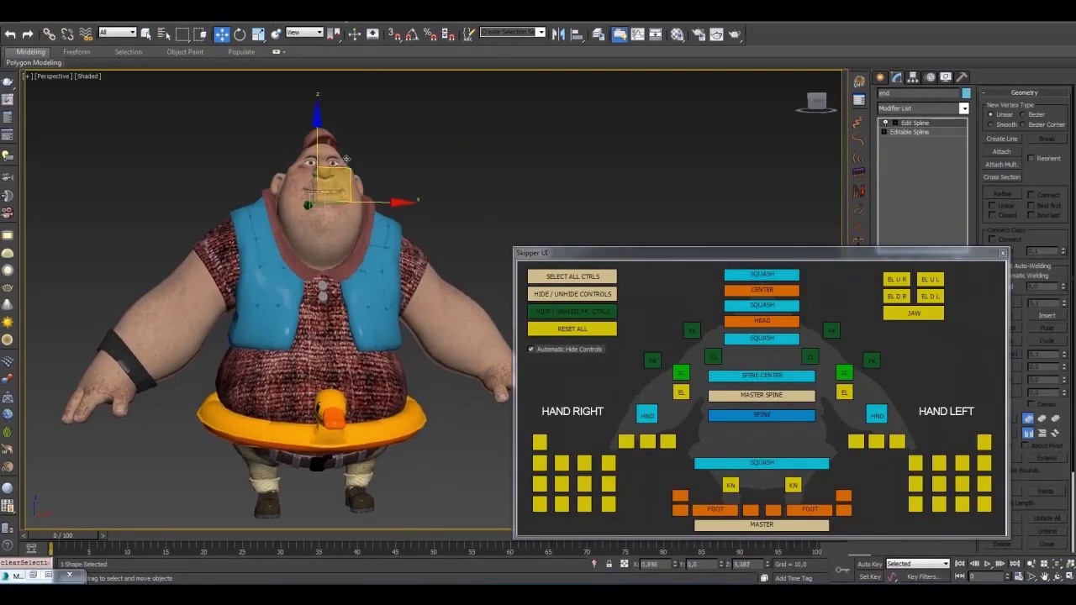
left_click_drag(347, 159, 348, 204)
left_click(340, 376)
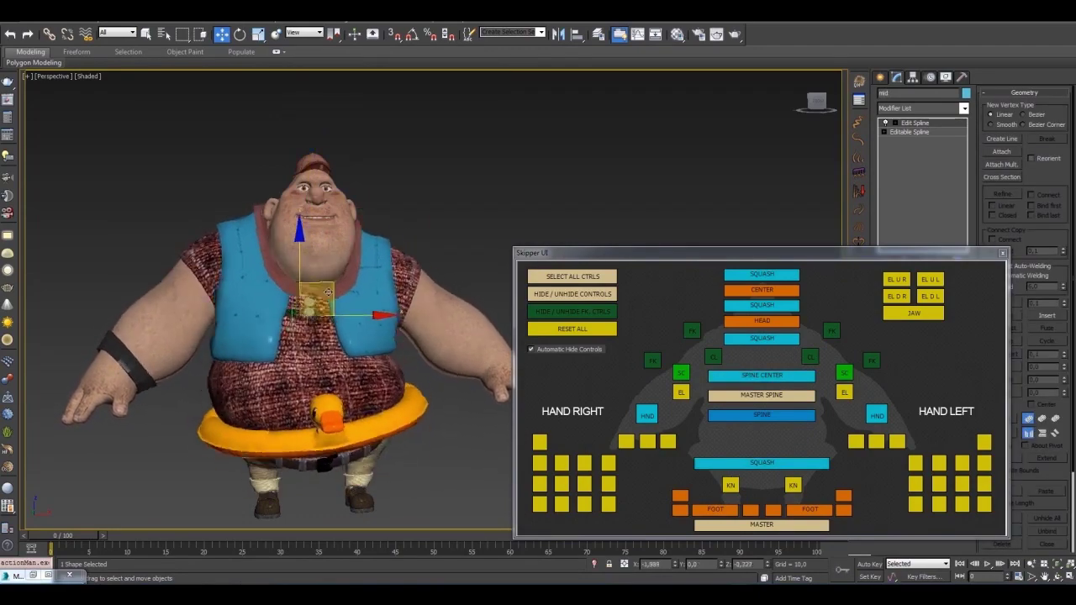
Step: Orbit and zoom onto Skipper's face and select ctrl_head for rotation
middle_click_drag(347, 275, 383, 363, "alt")
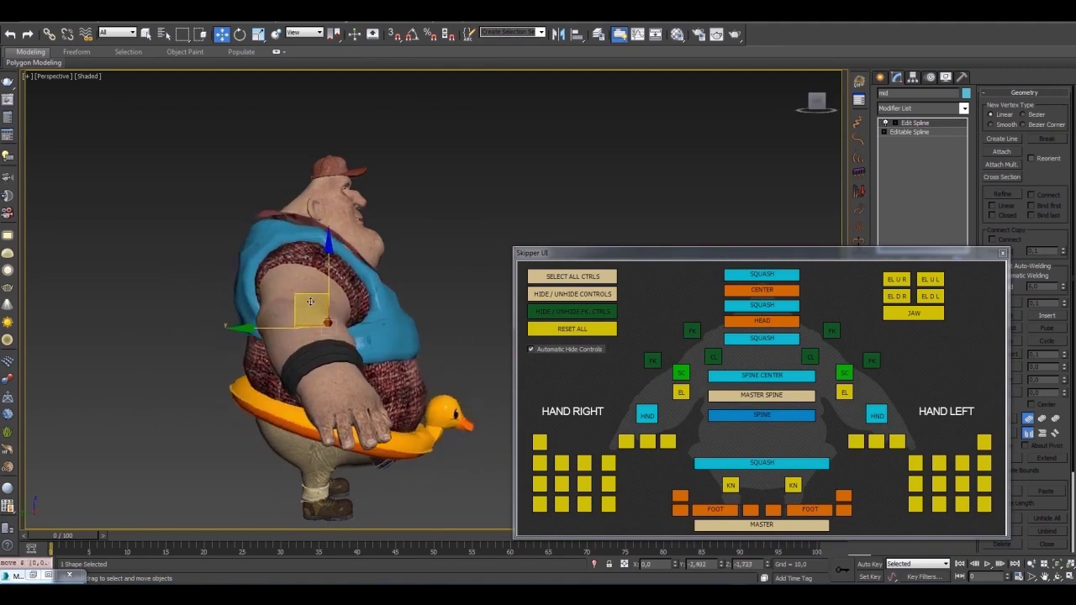
middle_click_drag(418, 284, 374, 252, "alt")
left_click(374, 252)
scroll(358, 319, "up", 5)
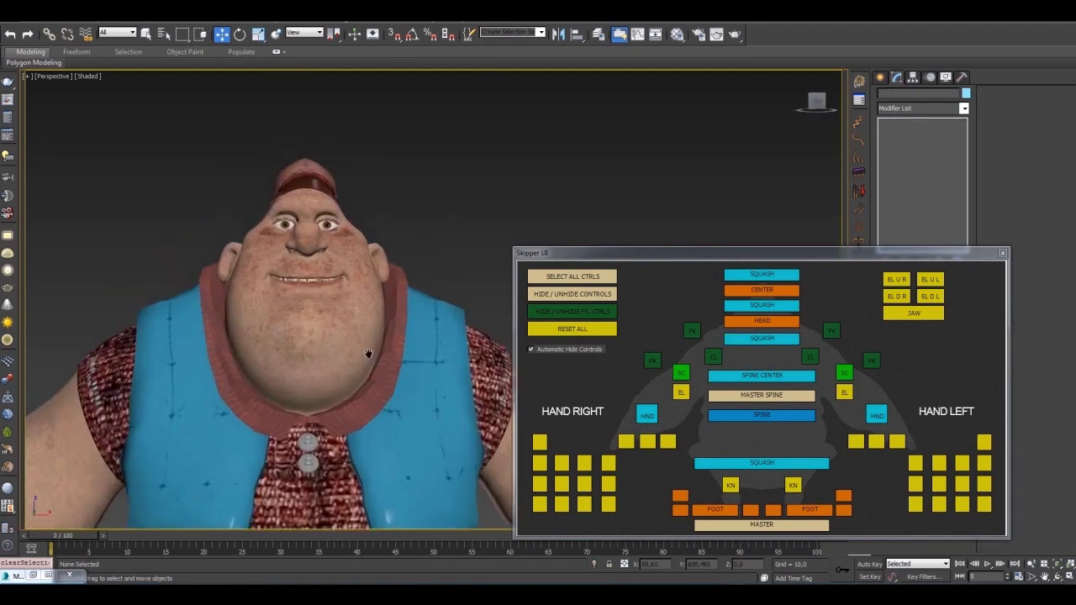
middle_click_drag(352, 179, 357, 280, "alt")
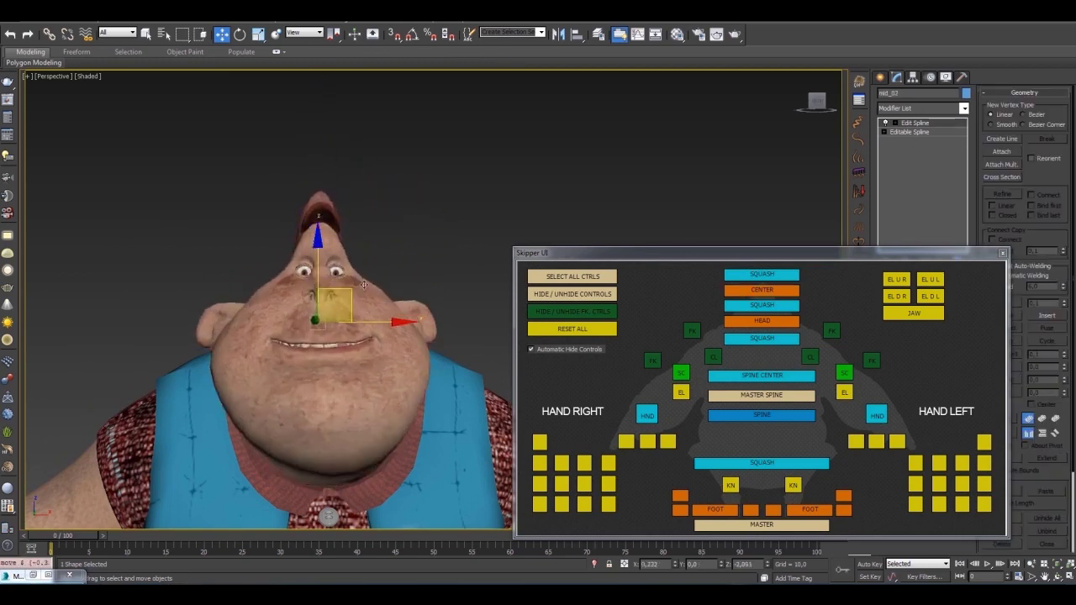
left_click(361, 330)
key("e")
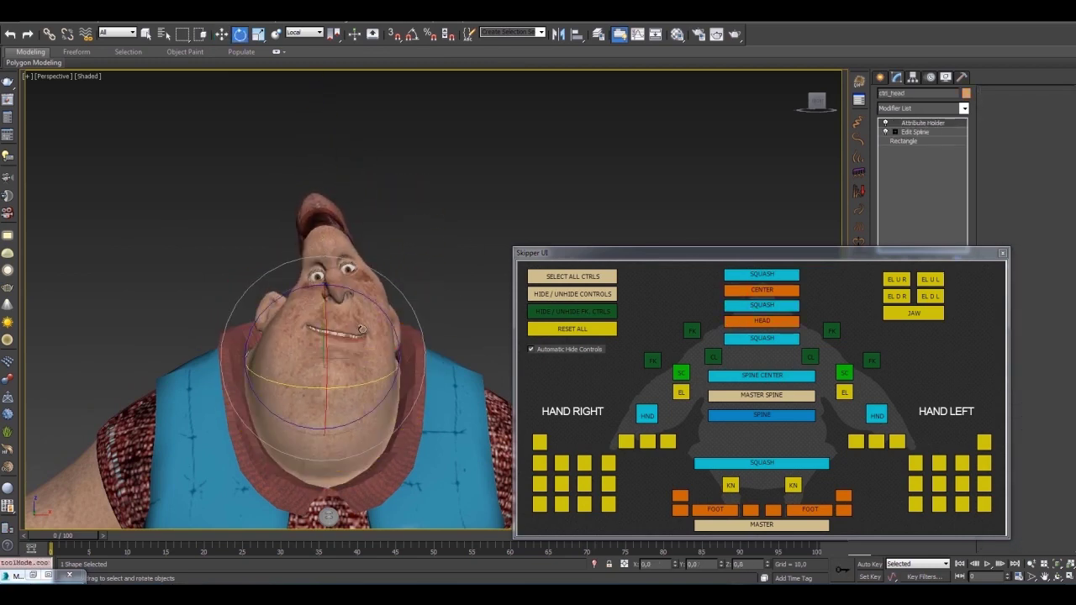
Step: Select the jaw control ctrl_mand with Rotate active
left_click(482, 303)
key("w")
middle_click_drag(483, 302, 392, 240, "alt")
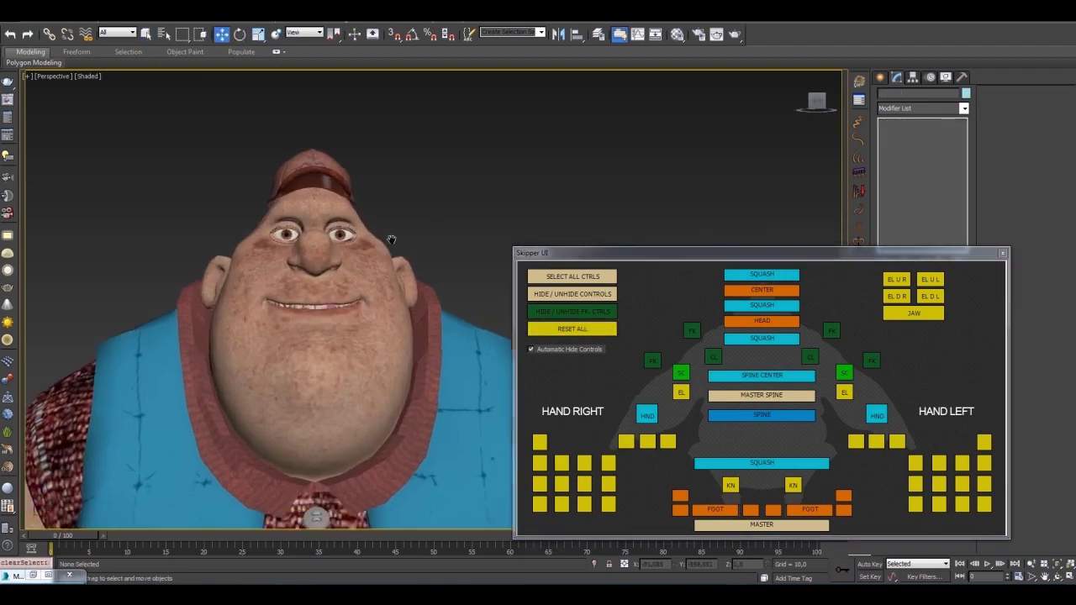
left_click(913, 313)
key("e")
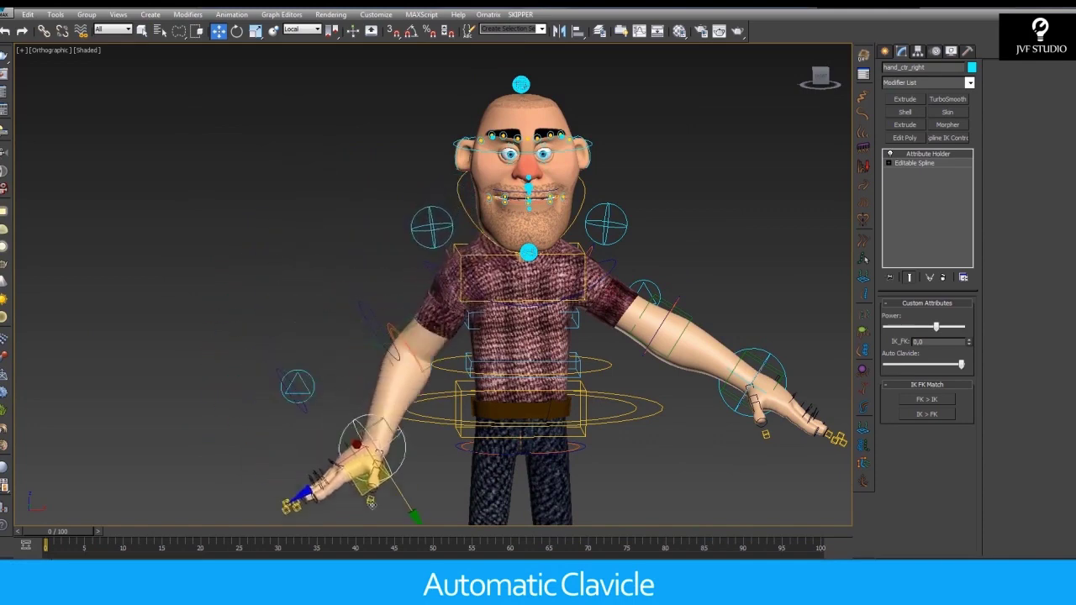
Step: Move the right hand IK control, then undo it back to the rest pose
left_click_drag(308, 183, 286, 198)
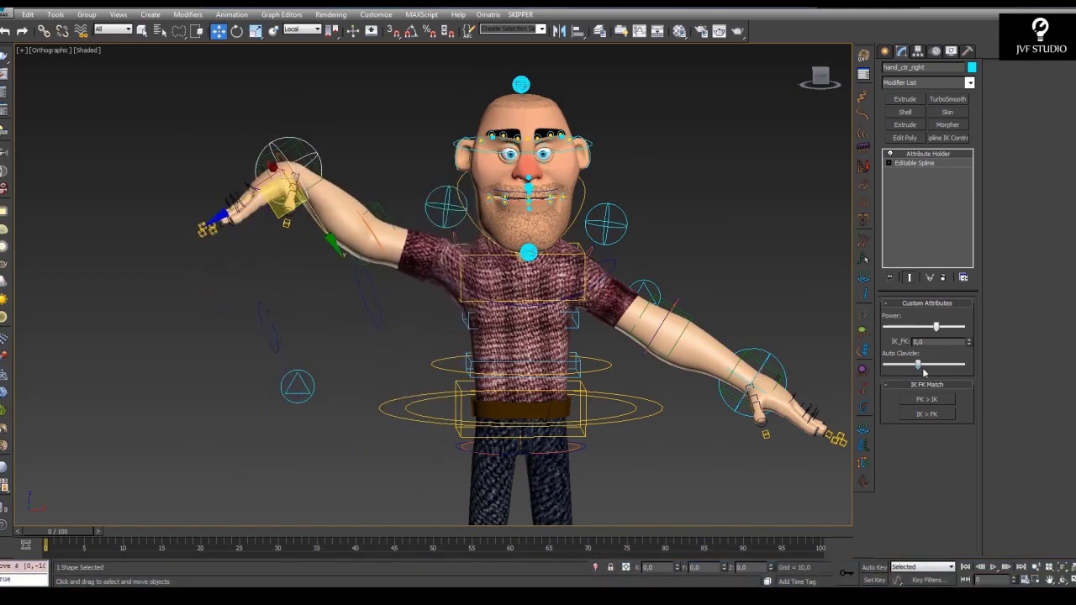
key("ctrl+z")
left_click(480, 161)
key("e")
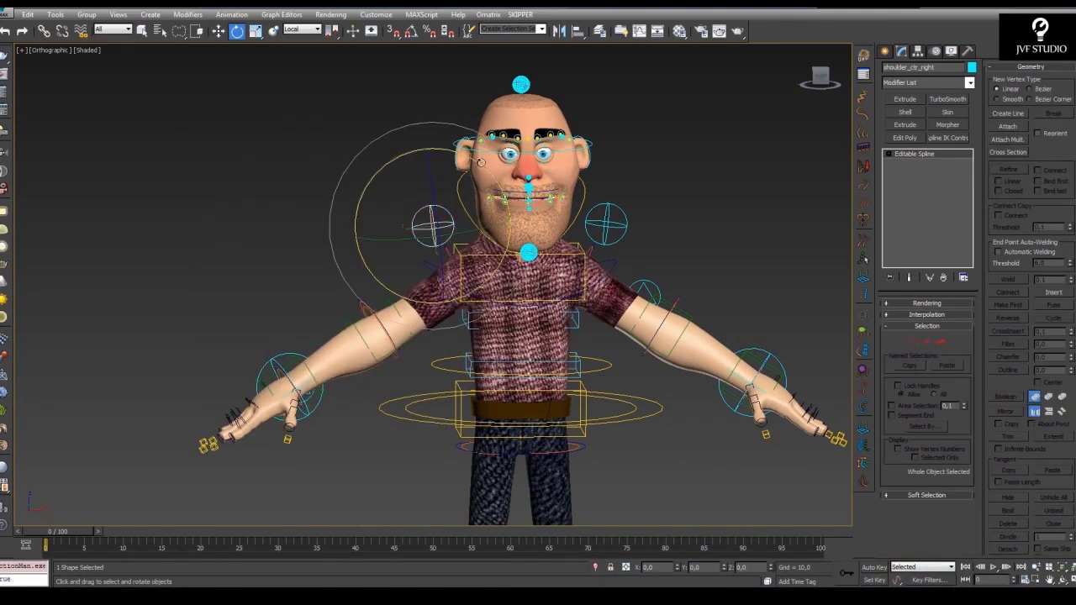
mouse_move(503, 174)
middle_mouse_down("alt")
mouse_move(494, 242)
mouse_move(376, 368)
middle_mouse_up("alt")
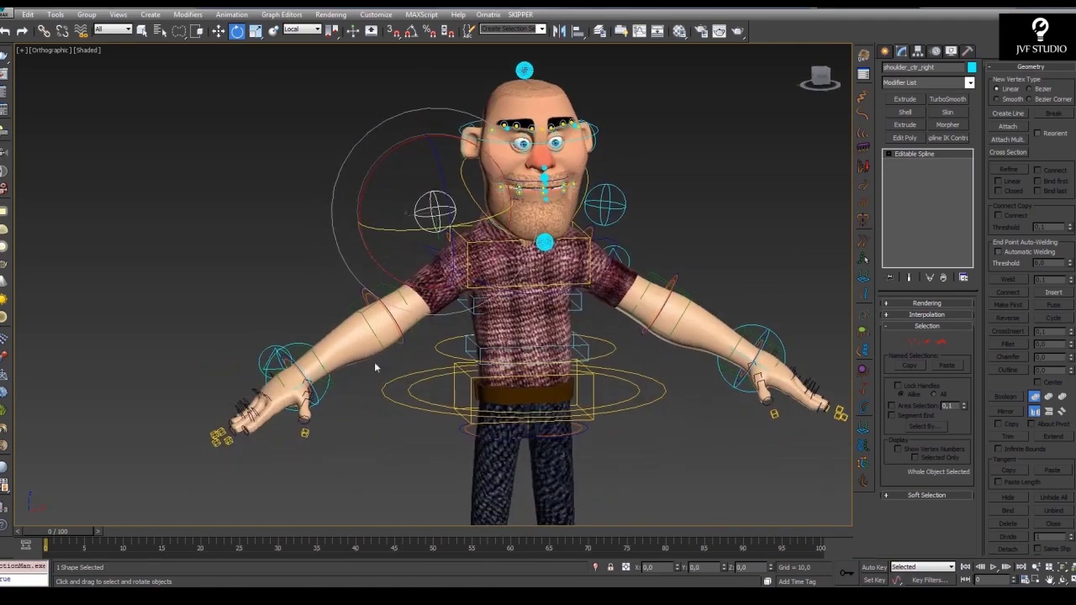
left_click(301, 343)
middle_click_drag(301, 343, 275, 425, "alt")
Step: Pin the right elbow control and raise the right hand IK control toward the shoulder
left_click(282, 257)
mouse_move(282, 257)
left_mouse_down()
mouse_move(210, 265)
mouse_move(227, 345)
left_mouse_up()
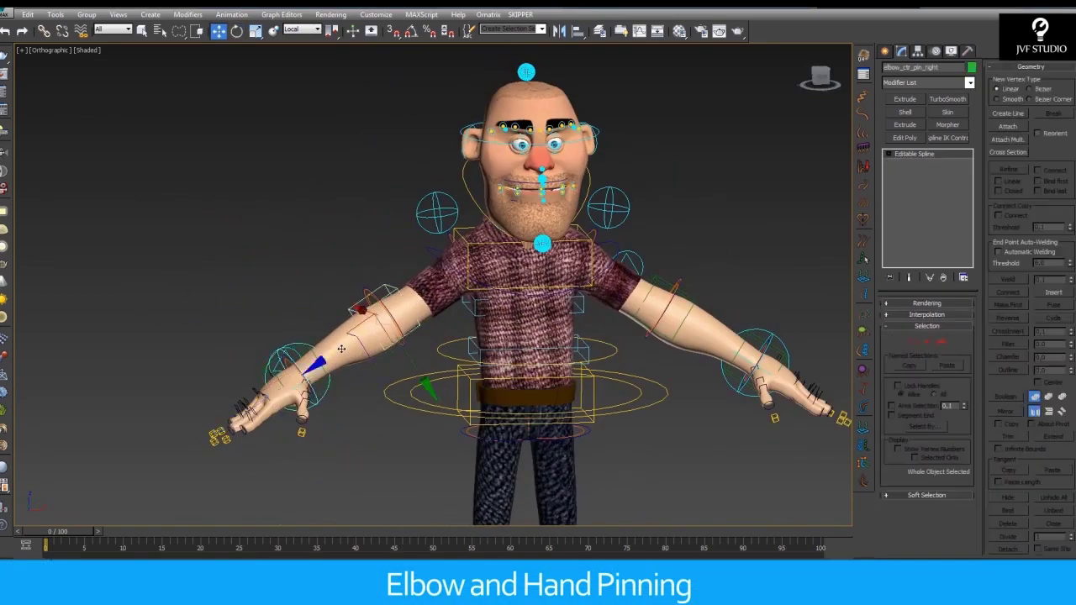
left_click_drag(342, 348, 336, 326)
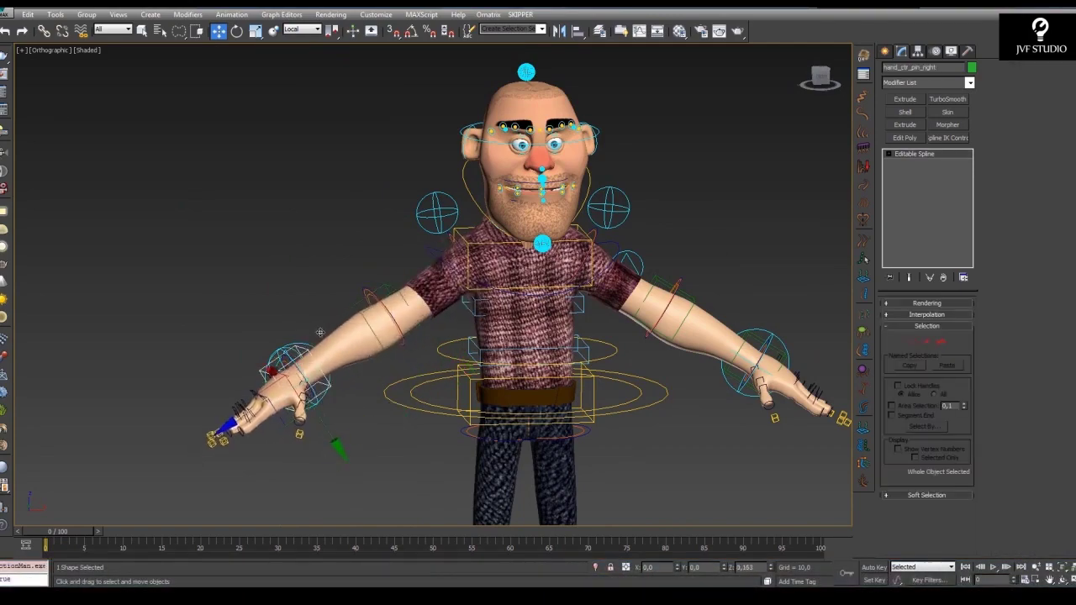
left_click(298, 374)
middle_click_drag(299, 374, 386, 373, "alt")
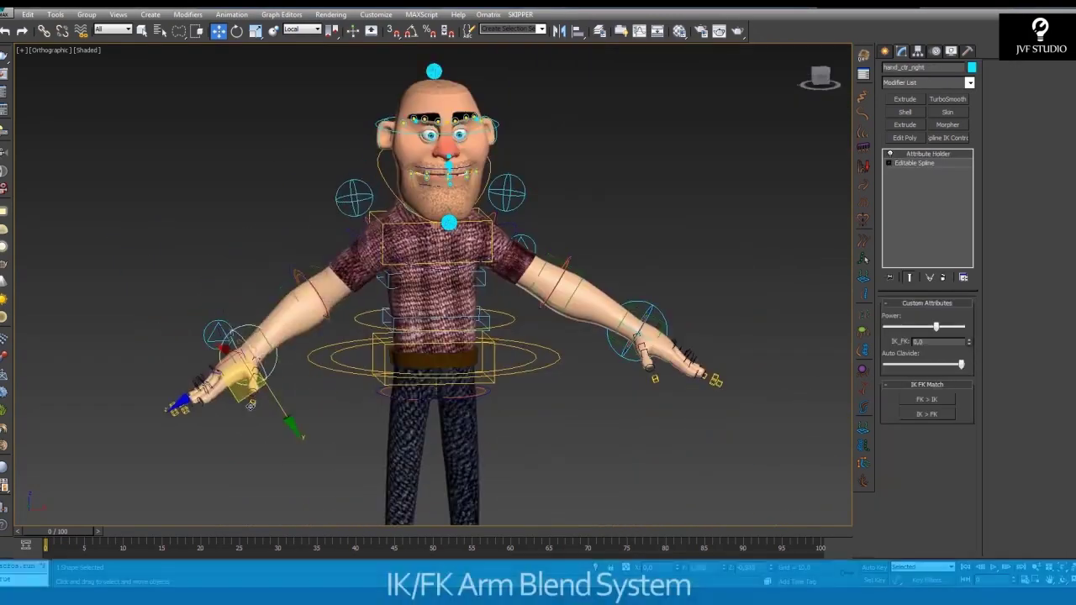
left_click_drag(250, 404, 307, 302)
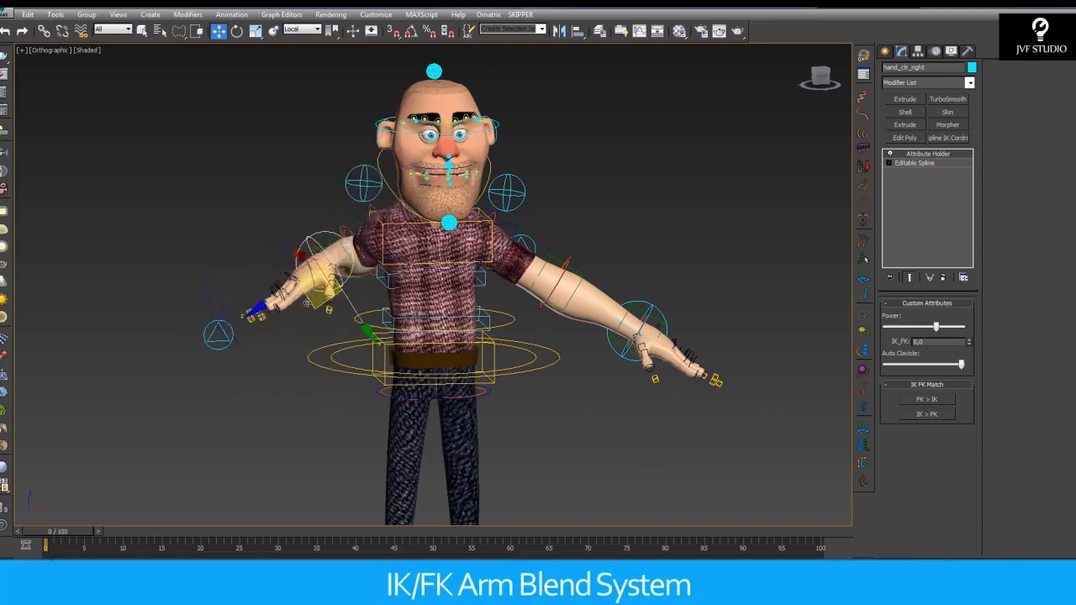
middle_click_drag(319, 349, 370, 336, "alt")
Step: Blend the arm with the IK_FK spinner and rotate the FK upper arm and elbow_ctr_fk_right down
left_click_drag(968, 341, 953, 410, "ctrl")
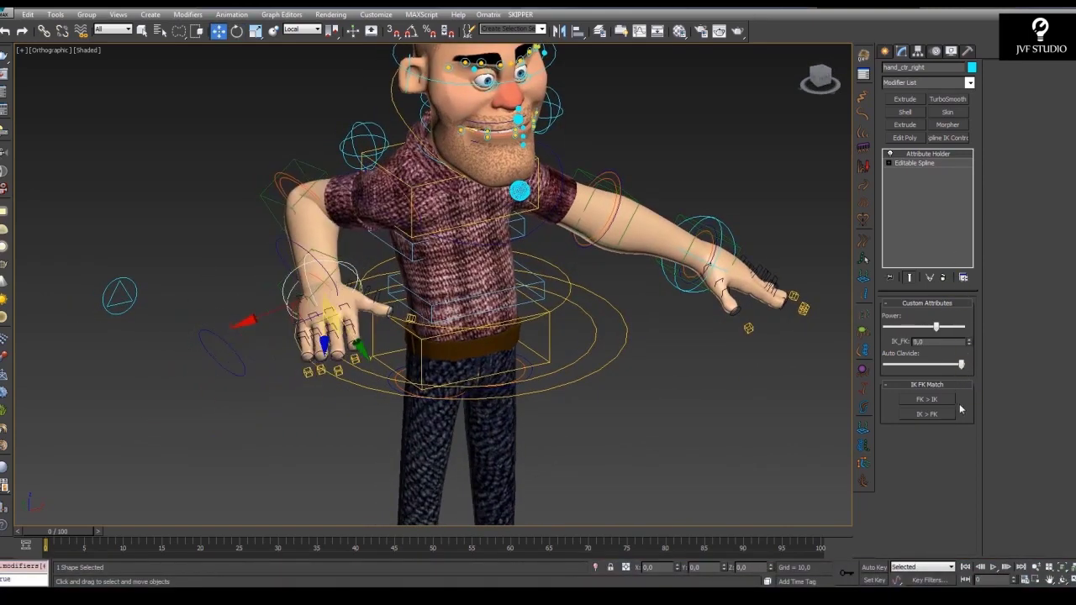
key("e")
left_click_drag(385, 202, 445, 199)
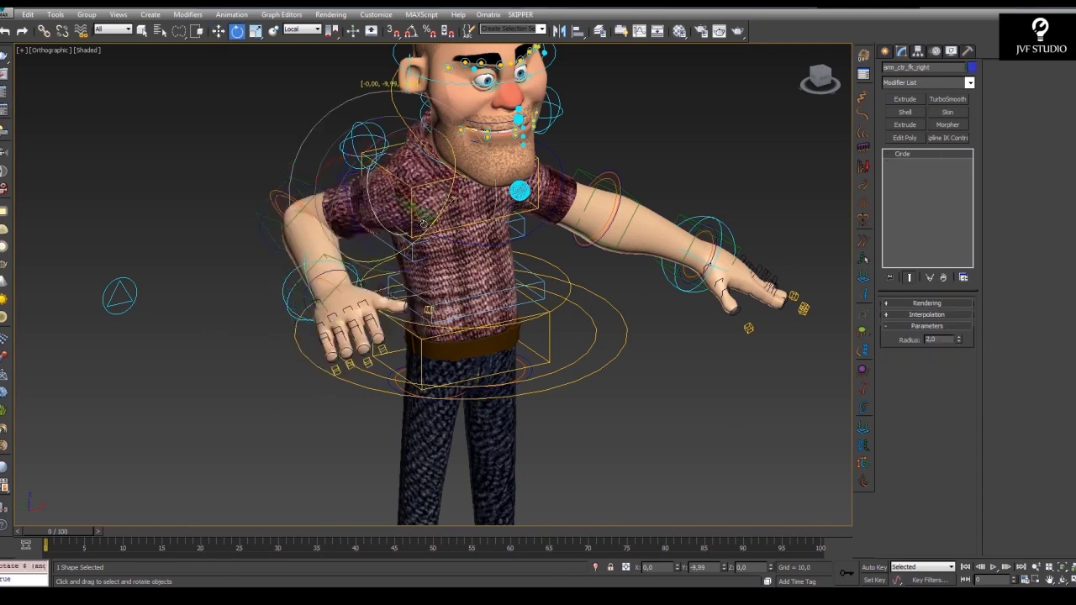
left_click(270, 253)
key("e")
left_click_drag(273, 256, 335, 309)
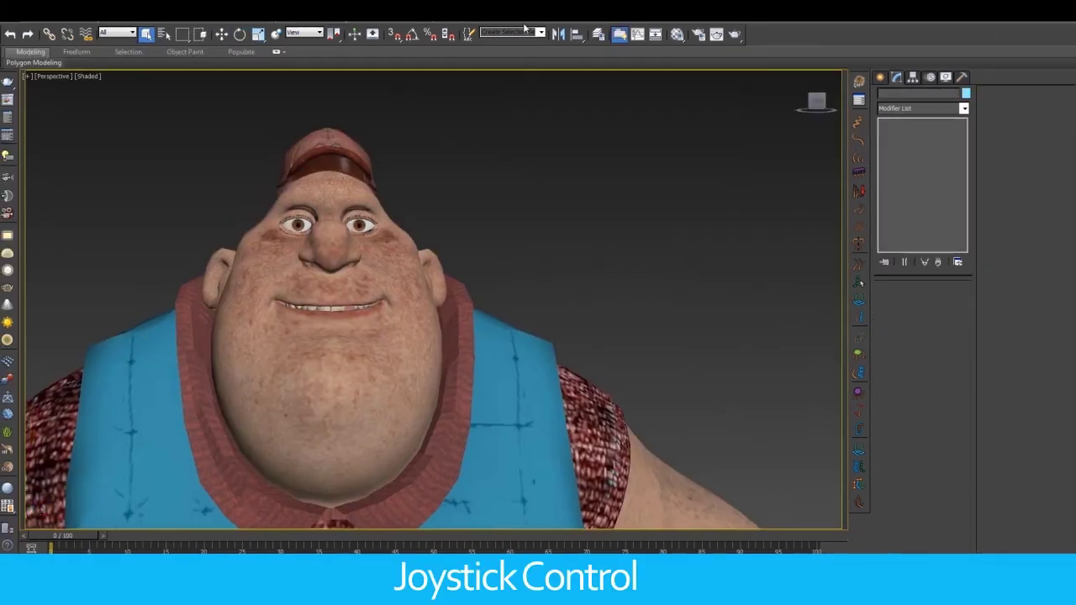
Step: Push the mouth and cheek joysticks to form a one-sided smile with a raised cheek
mouse_move(580, 357)
left_mouse_down()
mouse_move(524, 276)
mouse_move(525, 227)
left_mouse_up()
left_click(522, 242)
left_click(613, 248)
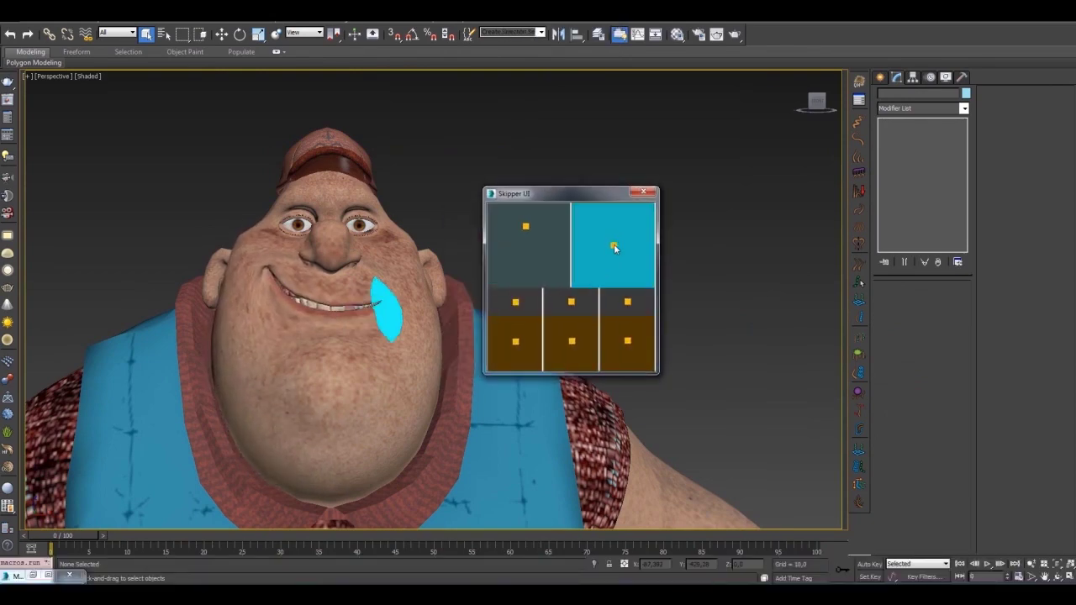
left_click(518, 306)
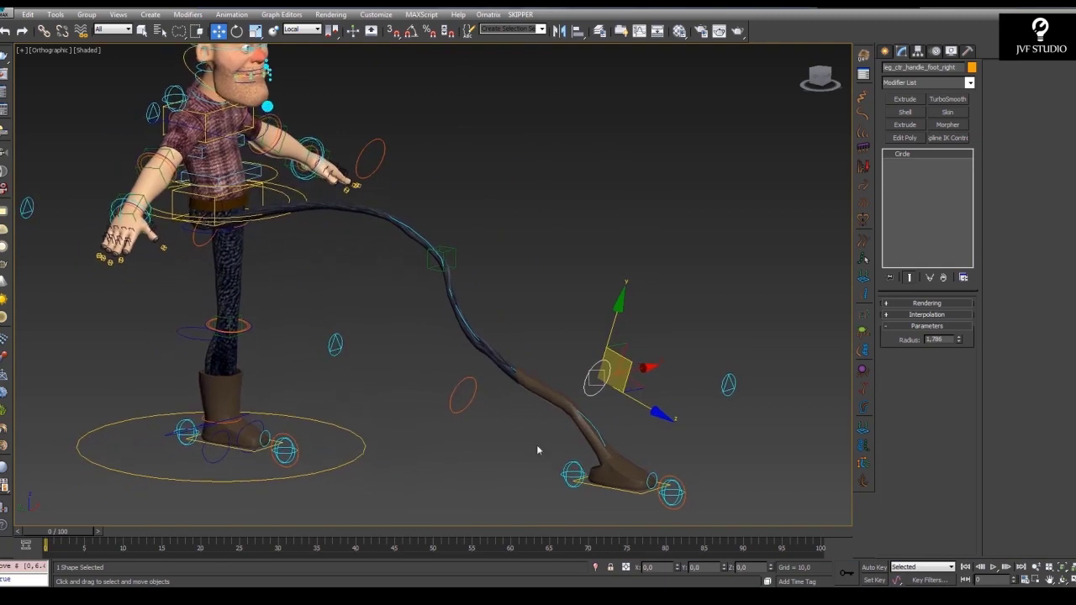
Step: Switch the right leg from FK to IK and tilt foot_ctr_right to pivot the boot
left_click(530, 448, "ctrl")
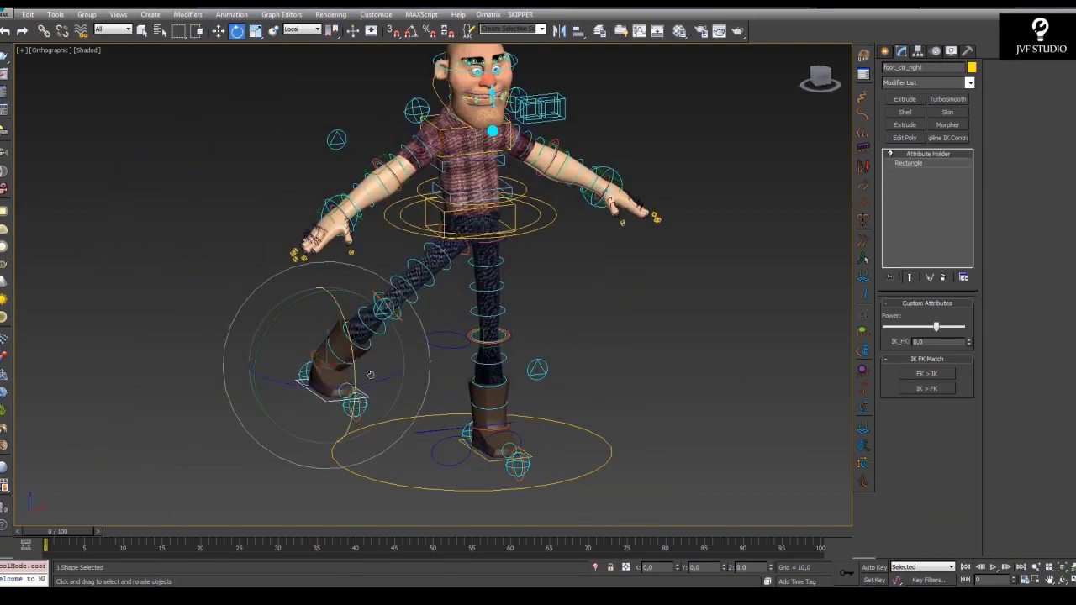
right_click(263, 356)
left_click(294, 341)
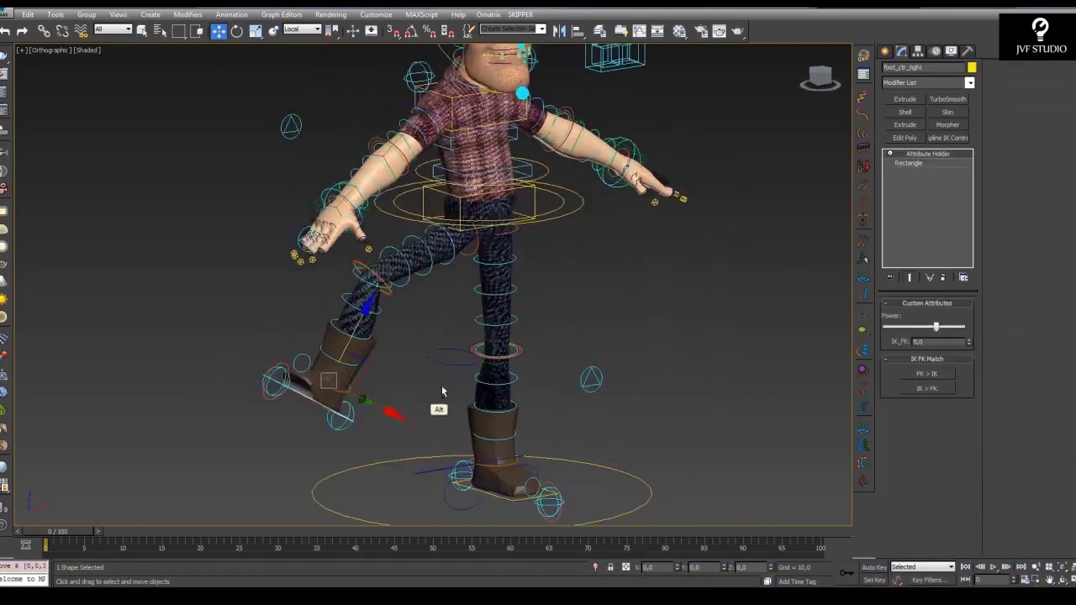
left_click(945, 378)
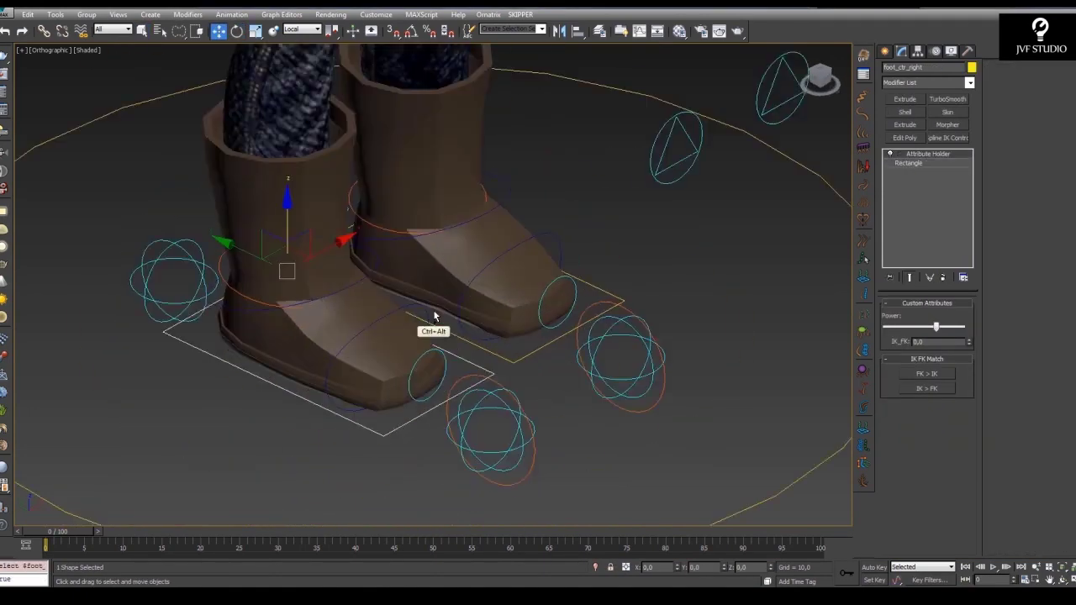
key("e")
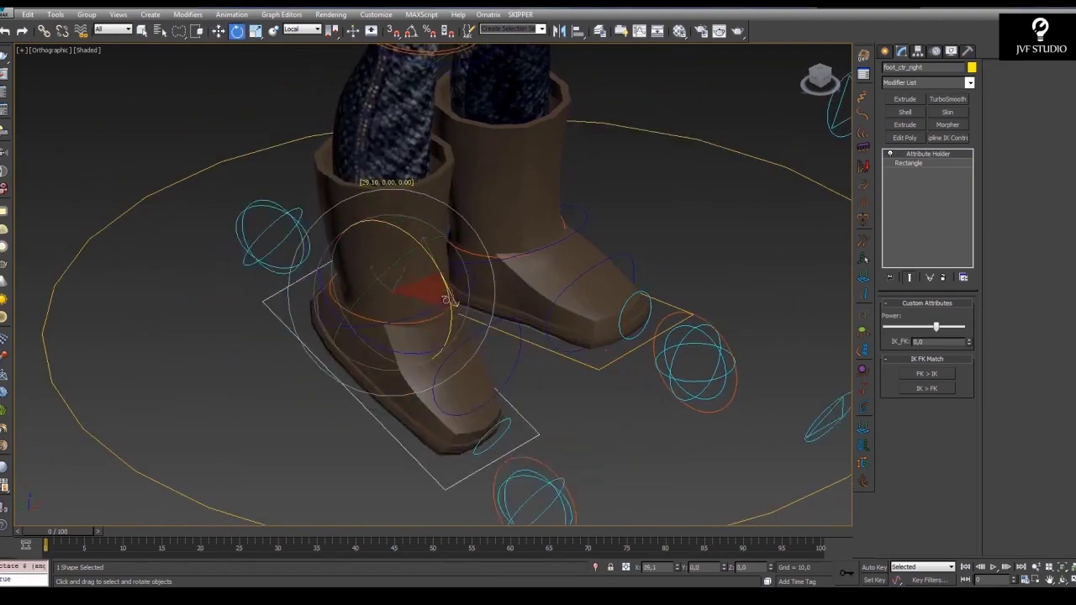
left_click_drag(219, 291, 242, 295)
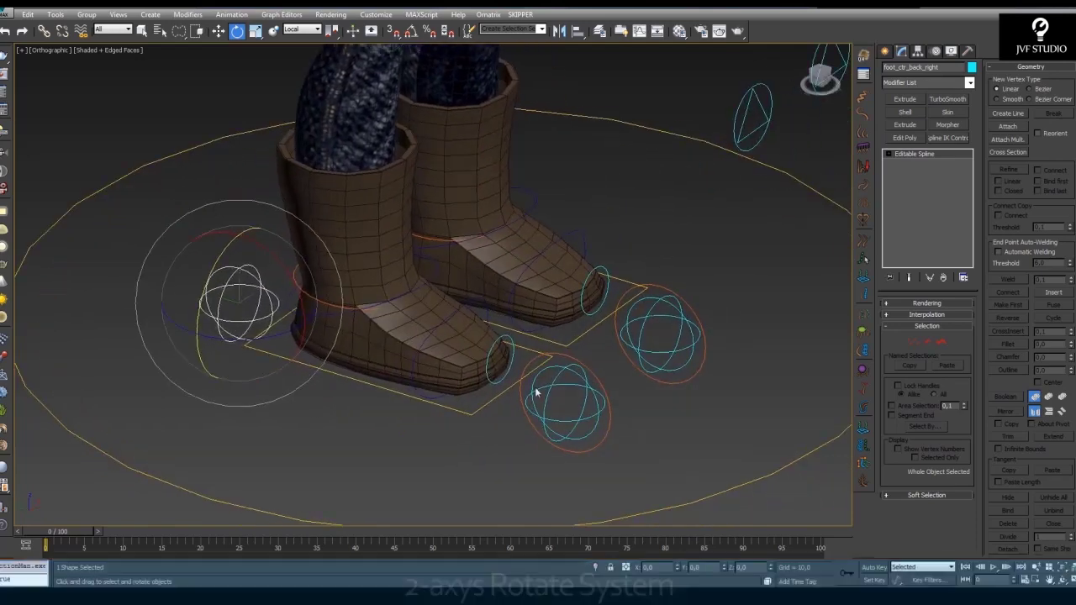
Step: Pivot the boot on its toe, roll it back and forth with foot_ctr_roll_right, and tweak Switch angle
mouse_move(589, 384)
left_mouse_down()
mouse_move(613, 418)
mouse_move(508, 367)
left_mouse_up()
key("q")
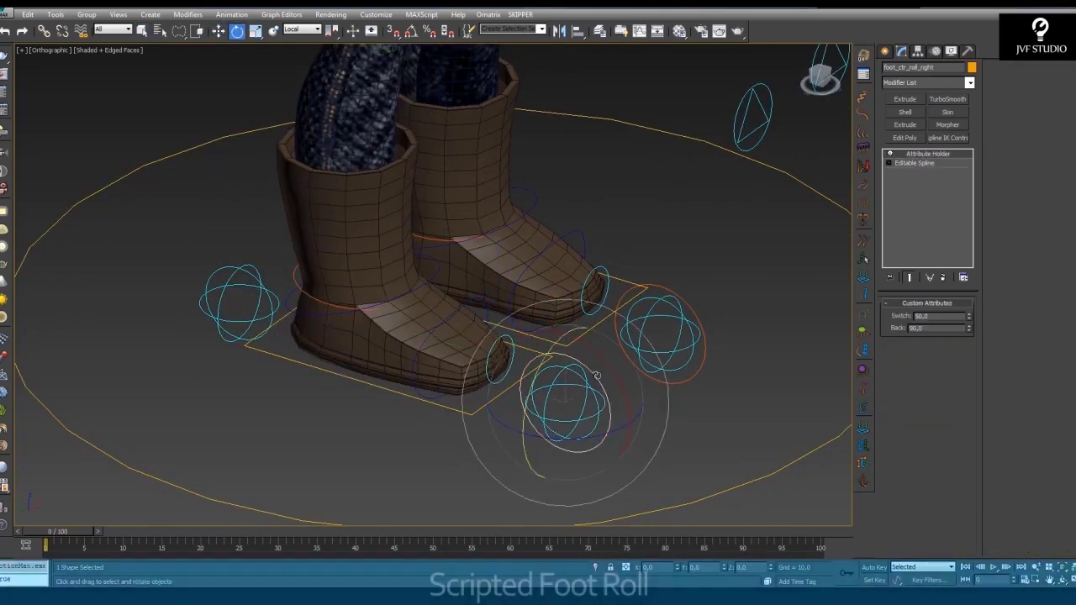
left_click_drag(626, 403, 669, 457)
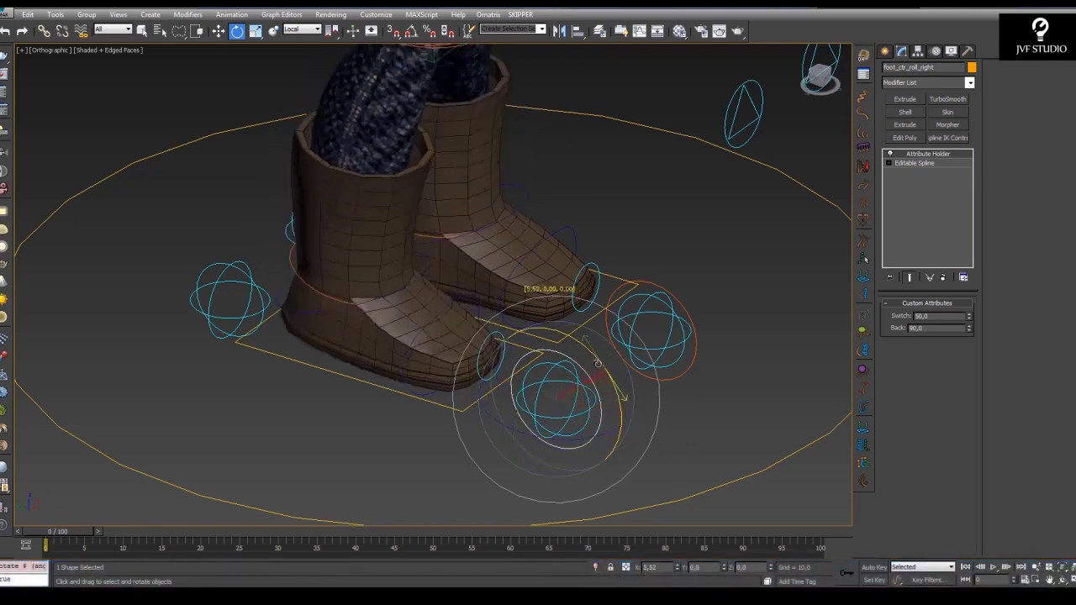
left_click_drag(678, 484, 640, 422)
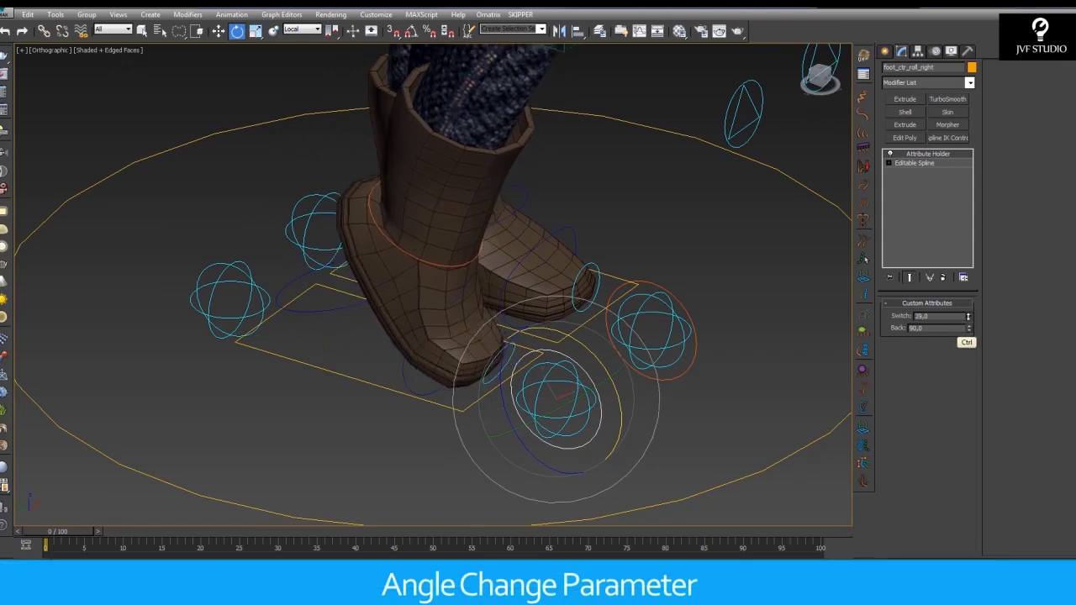
left_click_drag(969, 330, 969, 334, "ctrl")
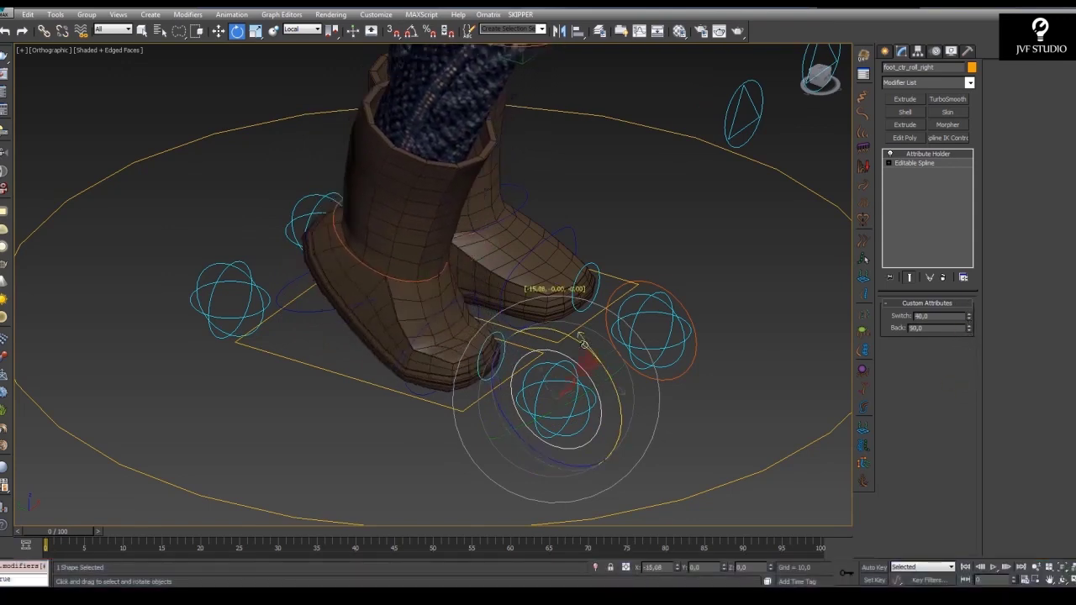
left_click_drag(580, 339, 604, 367)
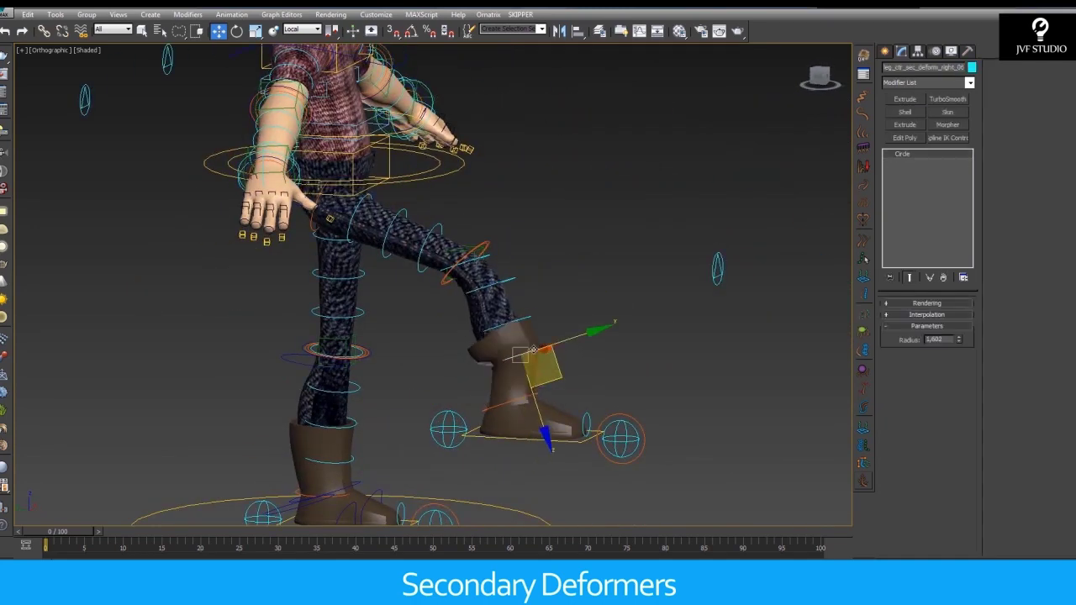
Step: Select the knee deformer control and orbit round to the character's front
left_click(465, 241)
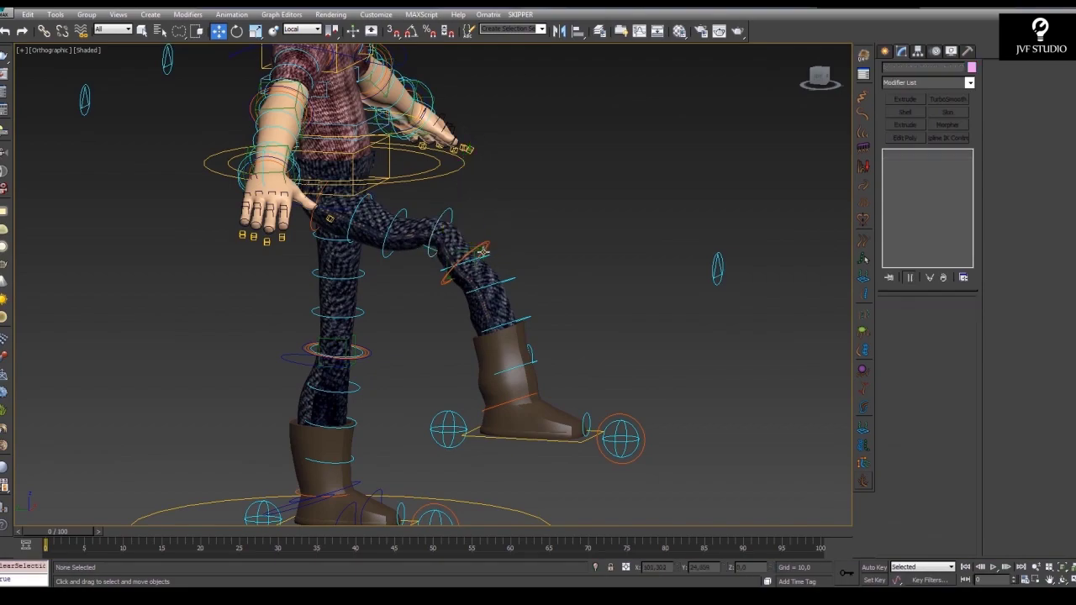
left_click(484, 252)
mouse_move(484, 252)
middle_mouse_down("alt")
mouse_move(446, 259)
mouse_move(442, 322)
middle_mouse_up("alt")
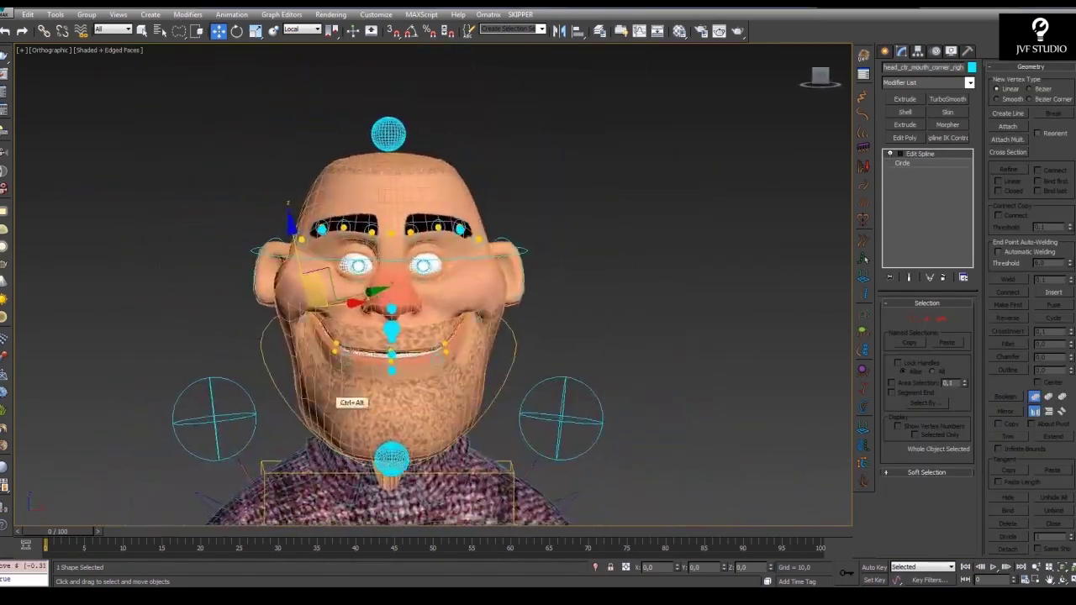
Step: Reshape the lower and upper lip controls into a lopsided grin, then hide edge wireframe
middle_click_drag(352, 385, 352, 353, "ctrl+alt")
middle_click_drag(383, 289, 399, 290, "alt")
middle_click_drag(435, 341, 519, 354, "alt")
middle_click_drag(379, 340, 396, 341, "alt")
left_click(504, 321)
middle_click_drag(504, 321, 521, 323, "alt")
left_click(416, 356)
left_click(437, 300)
middle_click_drag(691, 339, 471, 353, "alt")
left_click(395, 370)
mouse_move(395, 369)
middle_mouse_down("alt")
mouse_move(406, 377)
mouse_move(424, 362)
mouse_move(428, 252)
middle_mouse_up("alt")
key("F4")
Step: Rotate the right eyebrow controls to raise and tilt the outer brow, checking in profile
left_click(428, 180)
mouse_move(428, 180)
middle_mouse_down("ctrl+alt")
mouse_move(428, 189)
mouse_move(473, 193)
middle_mouse_up("ctrl+alt")
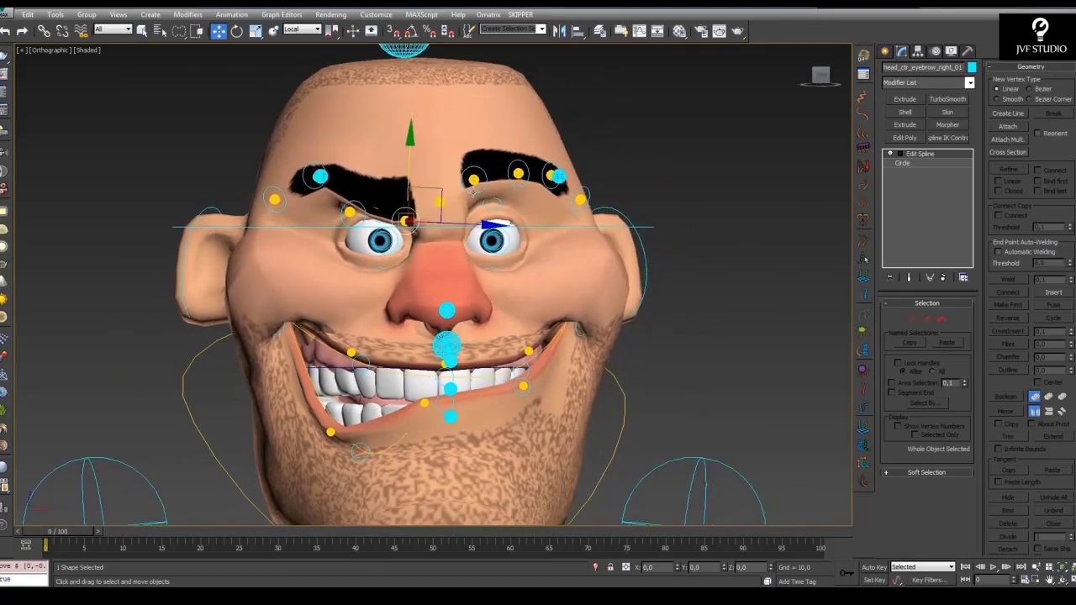
mouse_move(471, 238)
middle_mouse_down("alt")
mouse_move(538, 235)
mouse_move(471, 235)
middle_mouse_up("alt")
left_click(406, 221)
key("e")
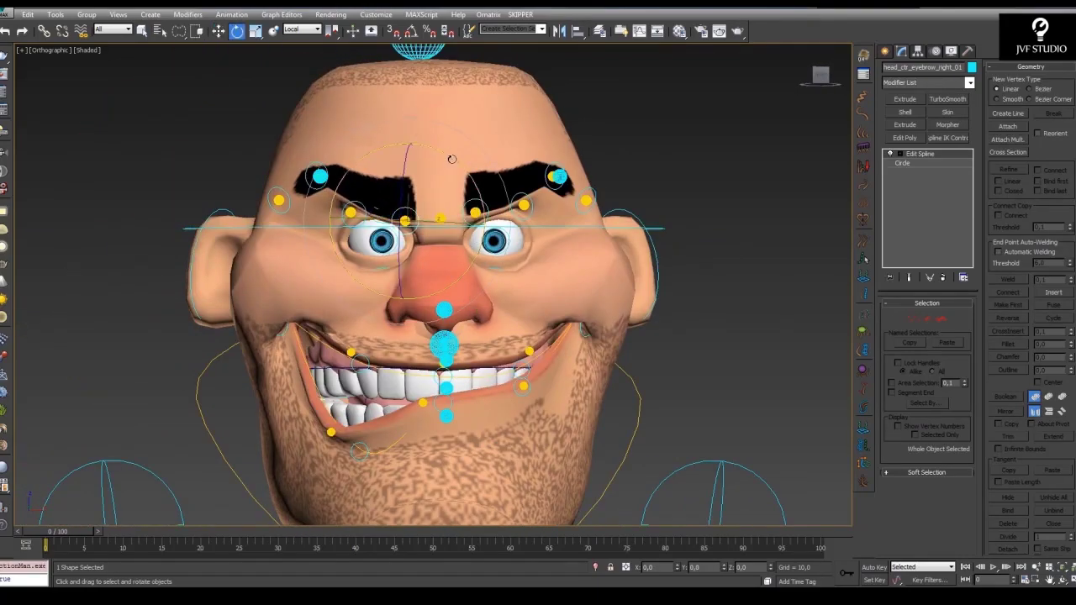
left_click_drag(286, 197, 271, 172)
middle_click_drag(271, 140, 404, 168, "alt")
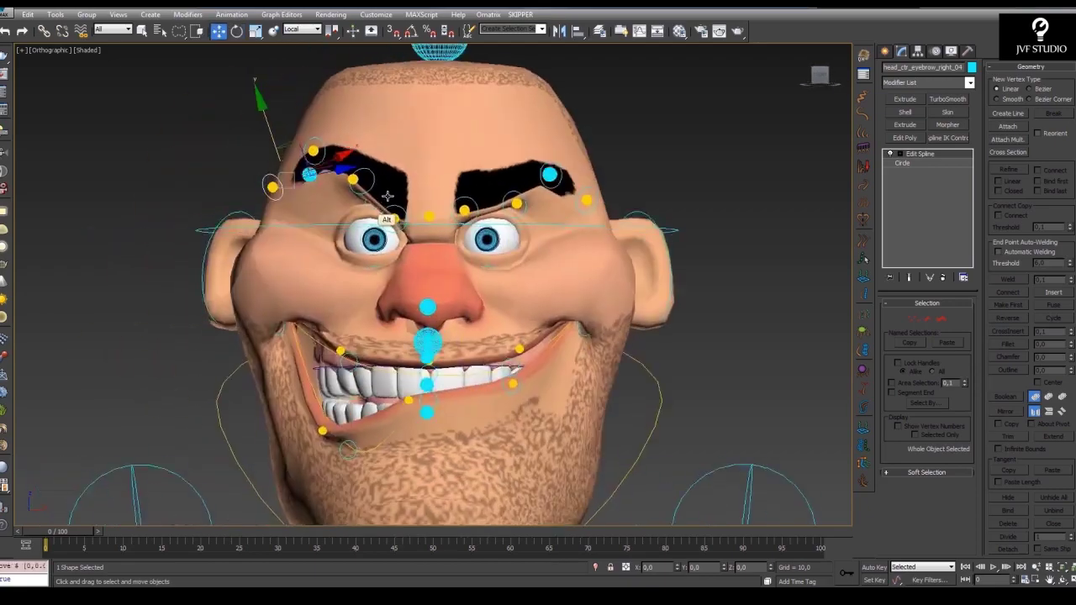
left_click(428, 202)
scroll(436, 141, "up", 3)
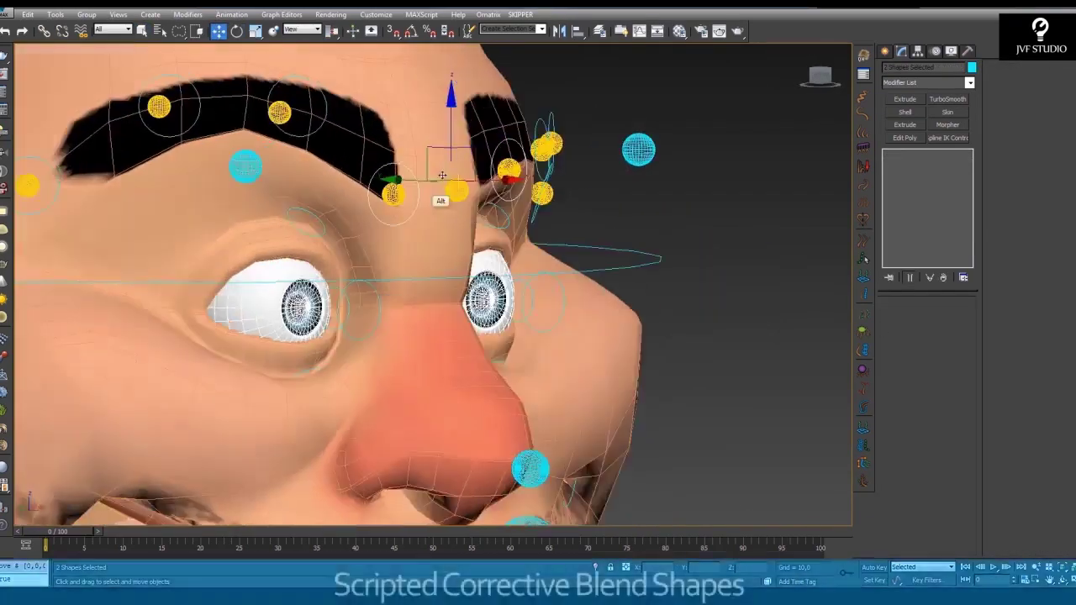
middle_click_drag(441, 175, 449, 140, "alt")
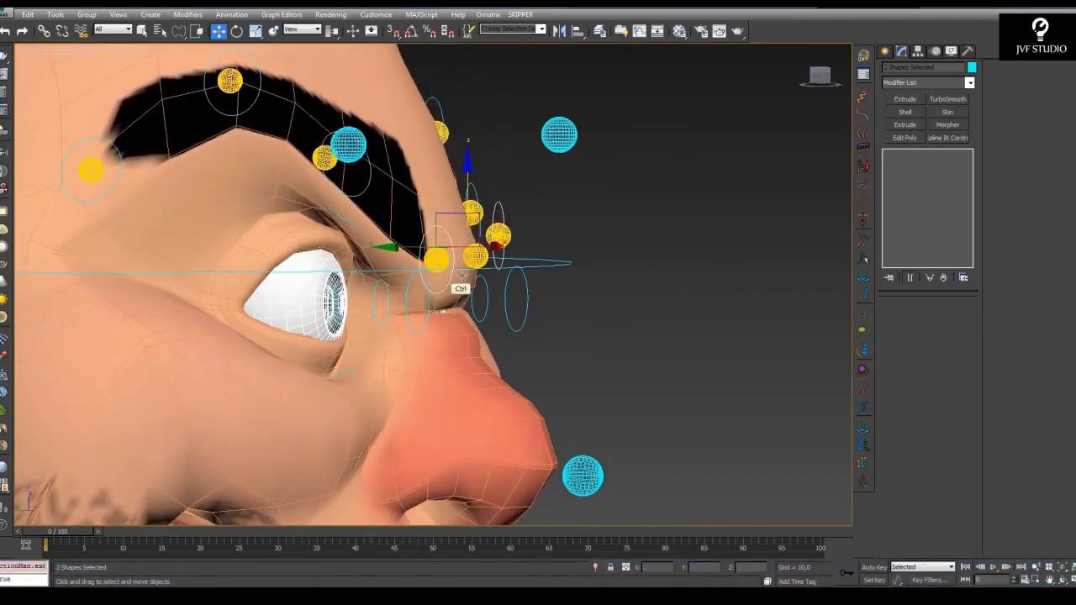
mouse_move(449, 140)
middle_mouse_down("alt")
mouse_move(390, 255)
mouse_move(414, 203)
mouse_move(416, 116)
middle_mouse_up("alt")
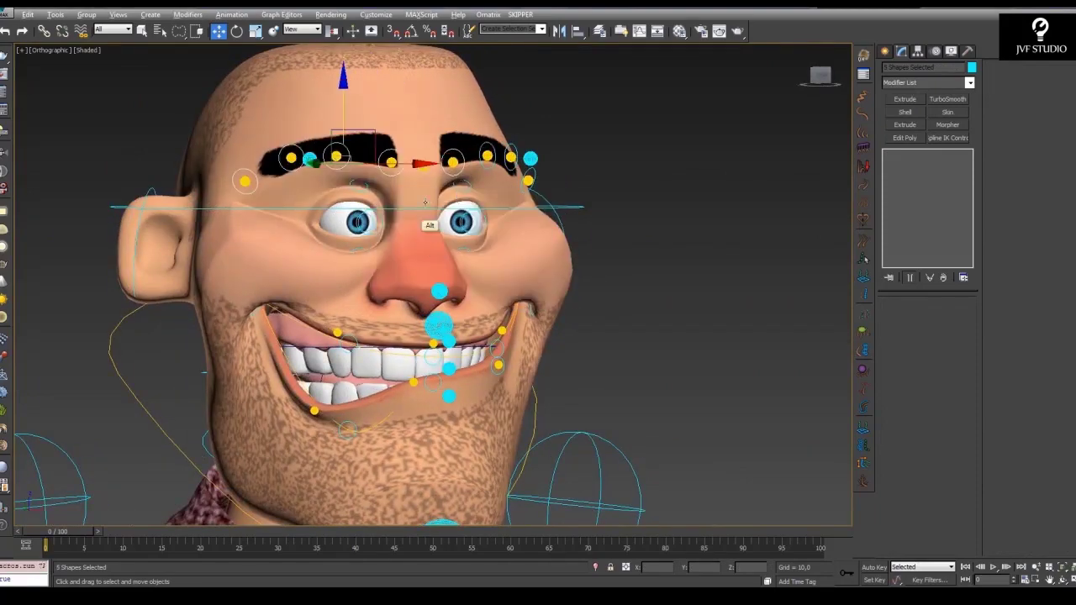
Step: Move the left and right eyebrow controls to arch both brows
middle_click_drag(437, 204, 447, 154, "alt")
left_click(447, 153)
left_click_drag(520, 122, 514, 126)
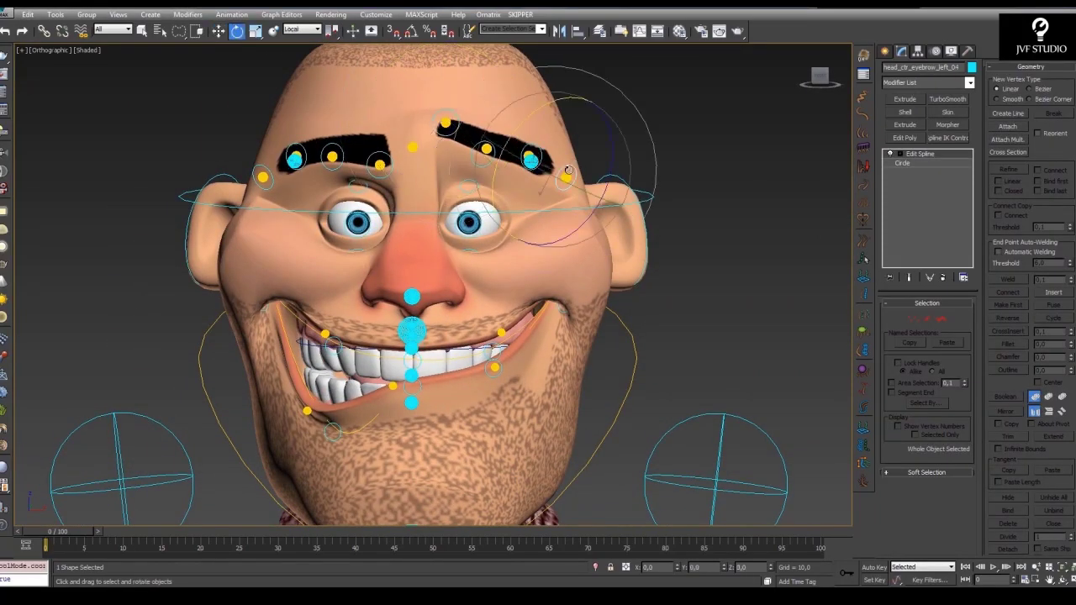
middle_click_drag(504, 168, 471, 134, "alt")
left_click(387, 128)
left_click(263, 177)
key("w")
middle_click_drag(263, 176, 426, 216, "alt")
key("q")
Step: Rotate the lower and upper eyelid controls in Local so they partly close over the iris
left_click(373, 271)
middle_click_drag(372, 272, 375, 239, "alt")
key("e")
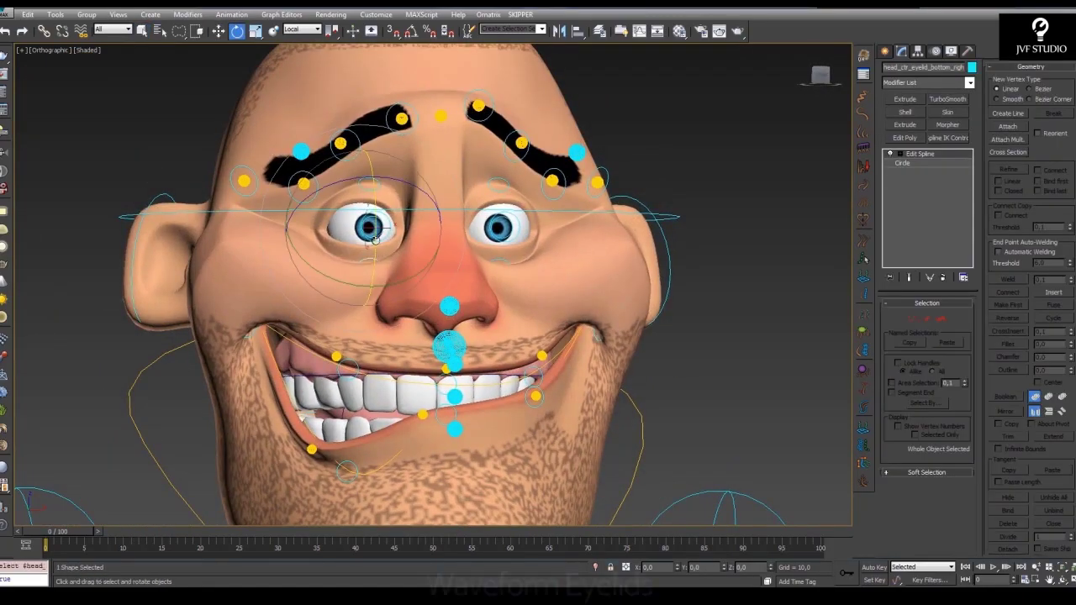
left_click_drag(376, 240, 409, 168)
left_click(499, 190)
key("e")
middle_click_drag(498, 190, 550, 203, "alt")
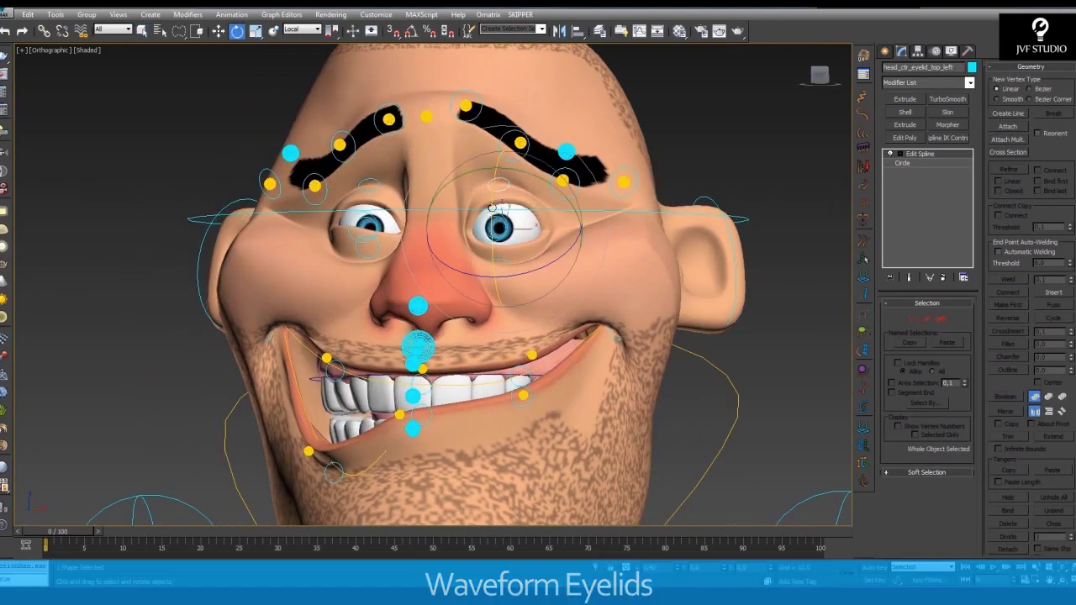
middle_click_drag(498, 225, 522, 227, "alt")
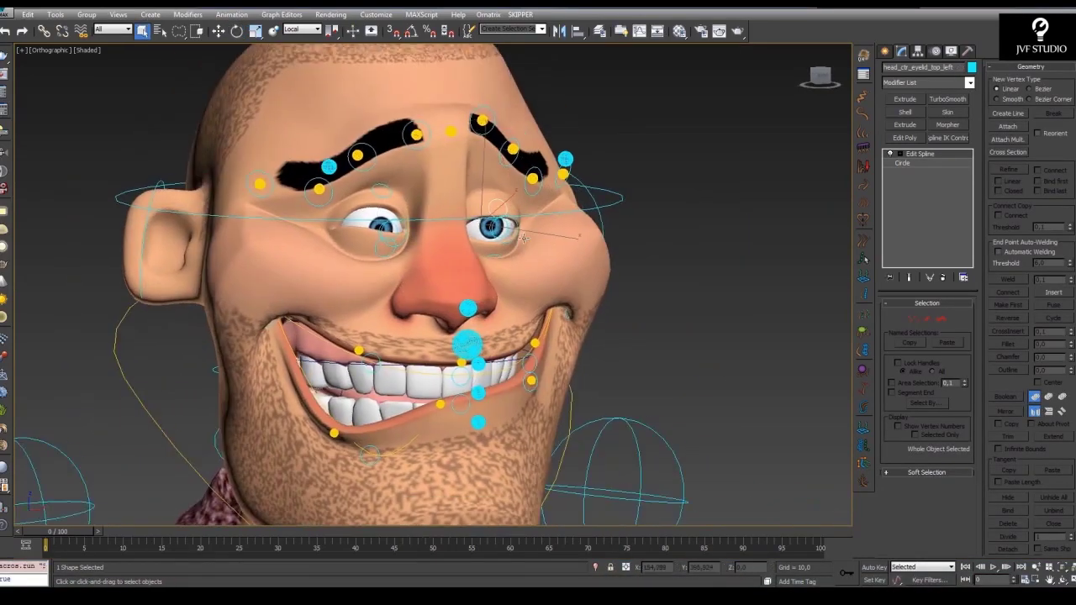
scroll(421, 308, "up", 3)
left_click(386, 281)
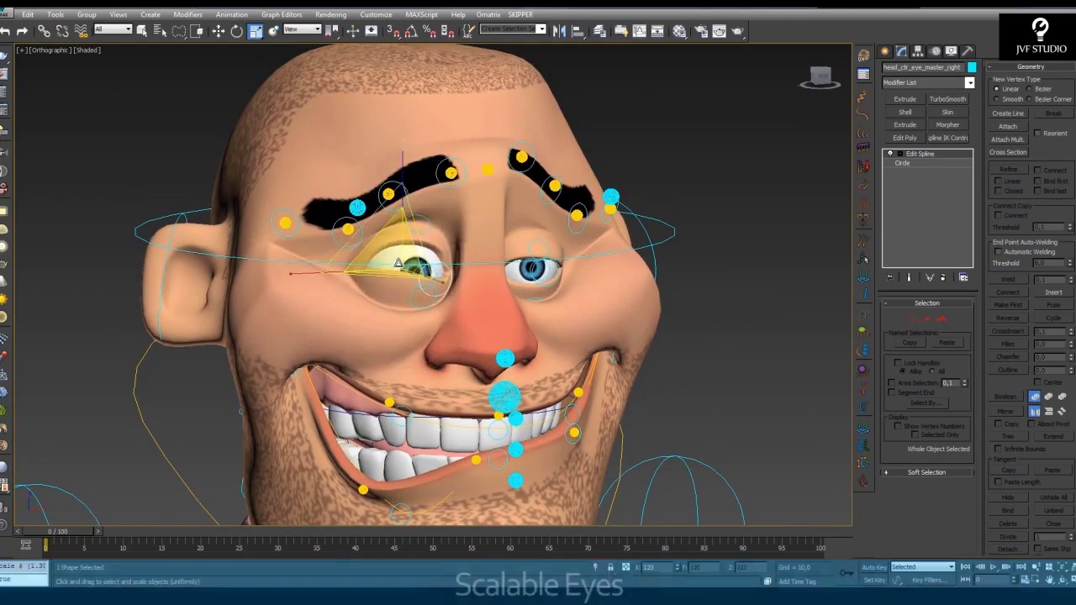
Step: Scale up the right eye master control and select the left eye master
left_click_drag(399, 264, 404, 232)
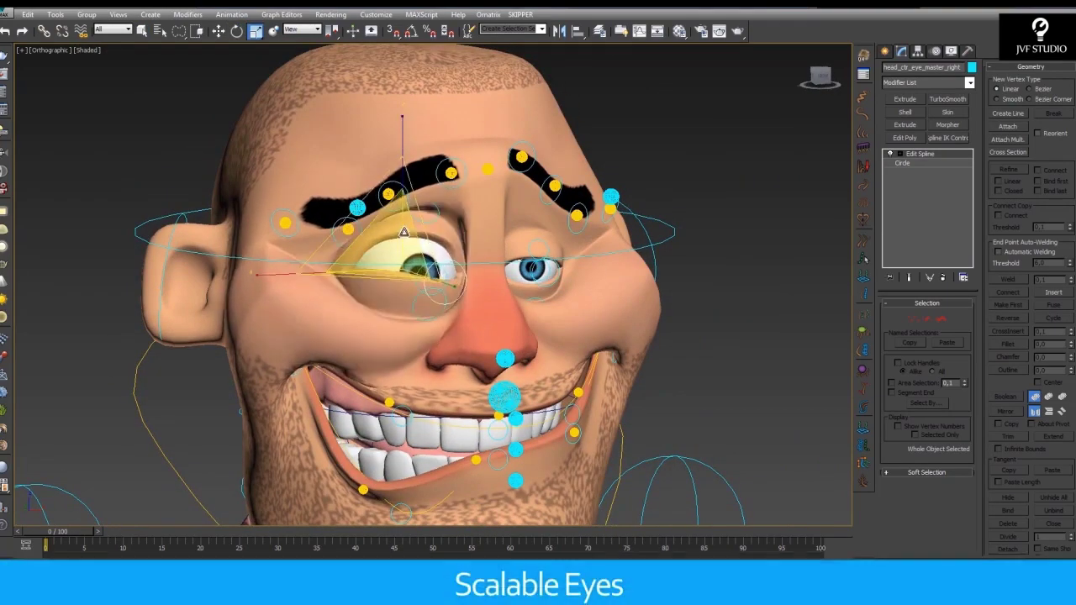
middle_click_drag(555, 277, 505, 269, "alt")
left_click(538, 269)
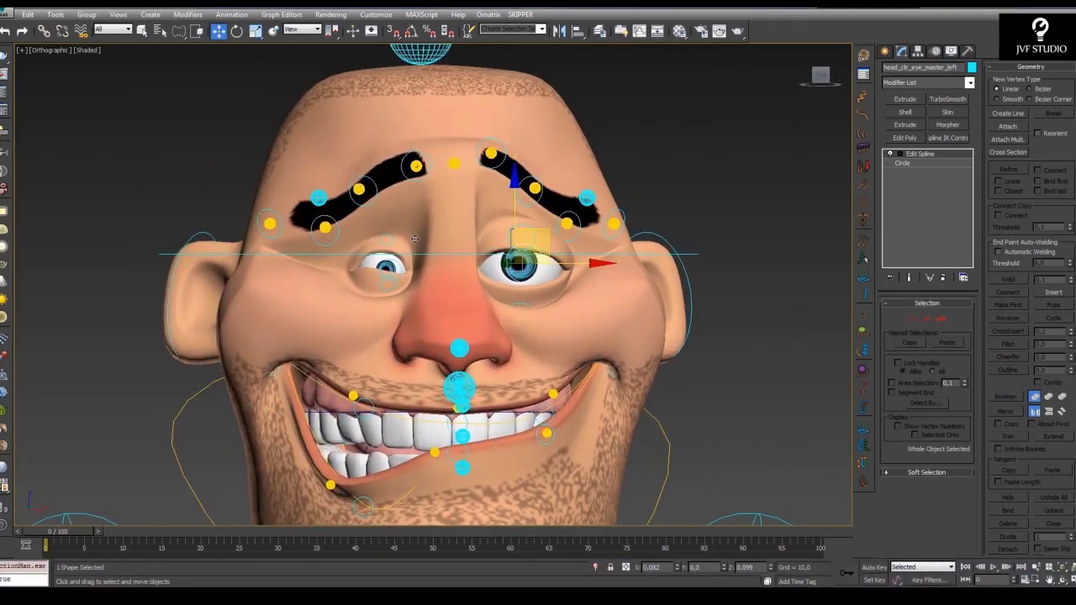
middle_click_drag(415, 239, 353, 252, "alt")
Step: Select and rotate the right and left ear controls on Skipper's head
key("q")
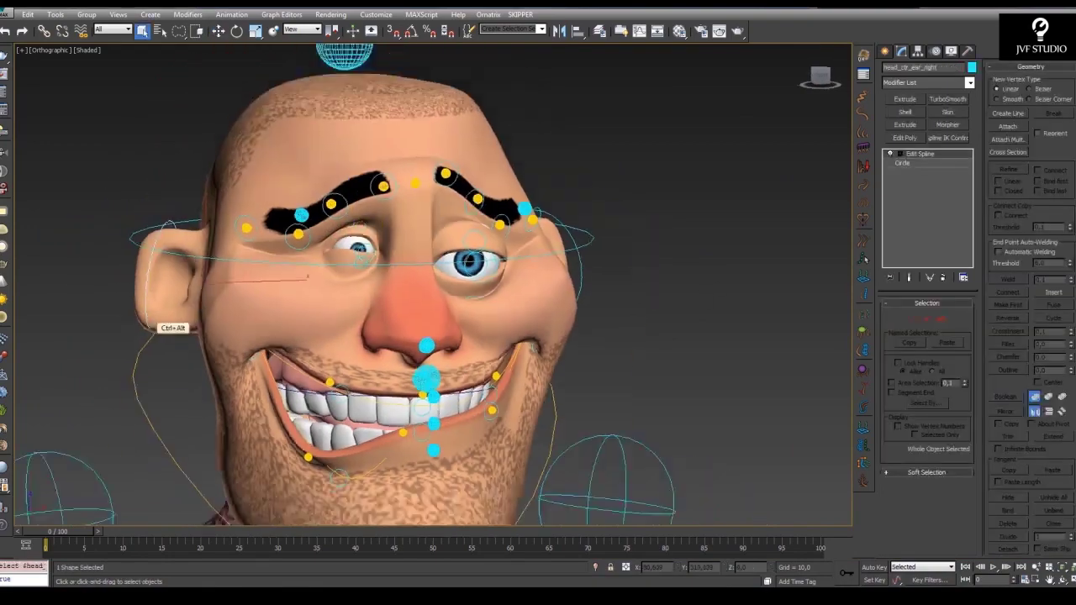
left_click(309, 276)
middle_click_drag(294, 237, 378, 244, "alt")
key("e")
left_click(637, 283)
middle_click_drag(533, 289, 437, 278, "alt")
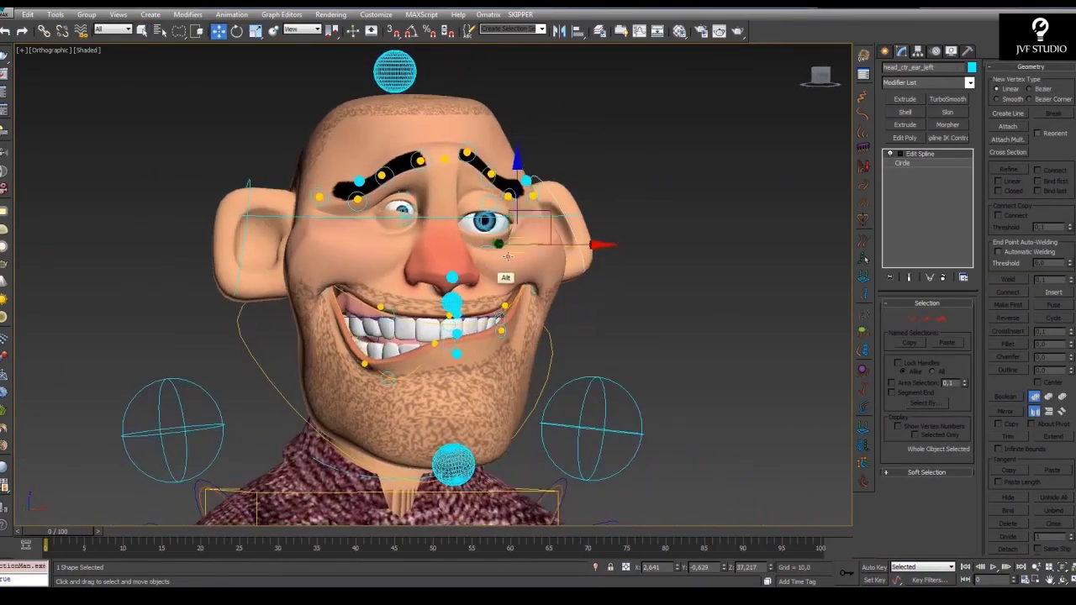
Step: Rotate head_ctr_muzzle to skew the mouth and chin, then ready head_ctr_bend for moving
key("e")
left_click(430, 278)
left_click_drag(430, 262, 468, 225)
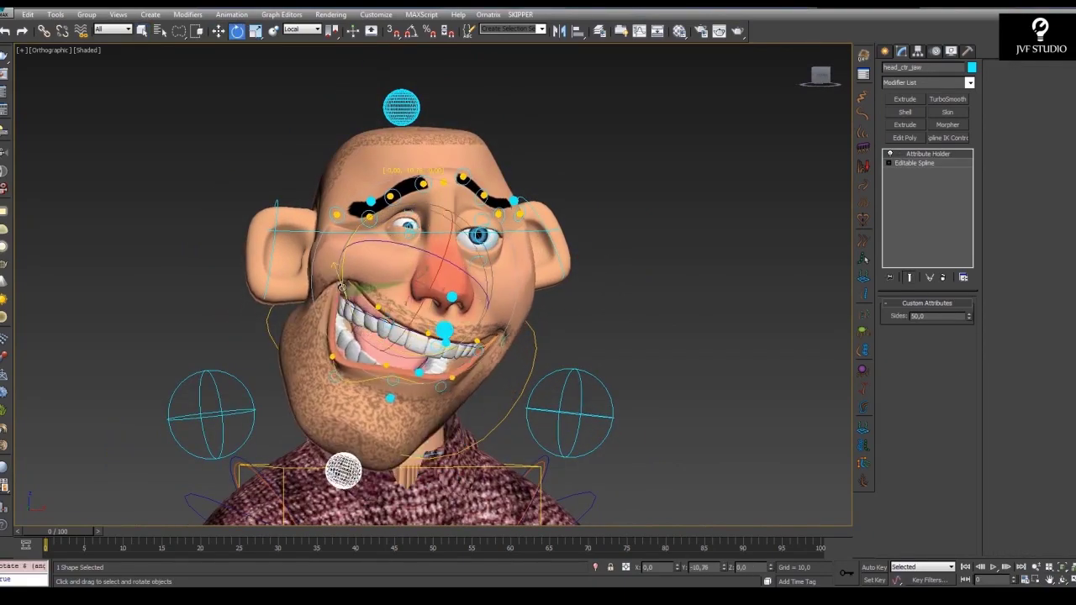
middle_click_drag(340, 286, 437, 278, "alt")
left_click(413, 220)
key("w")
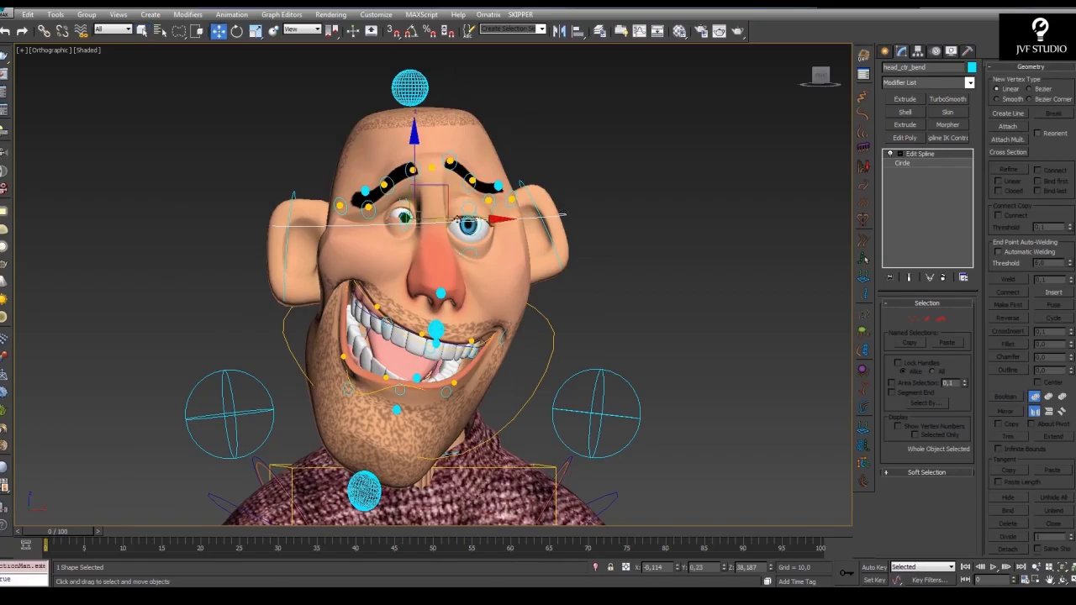